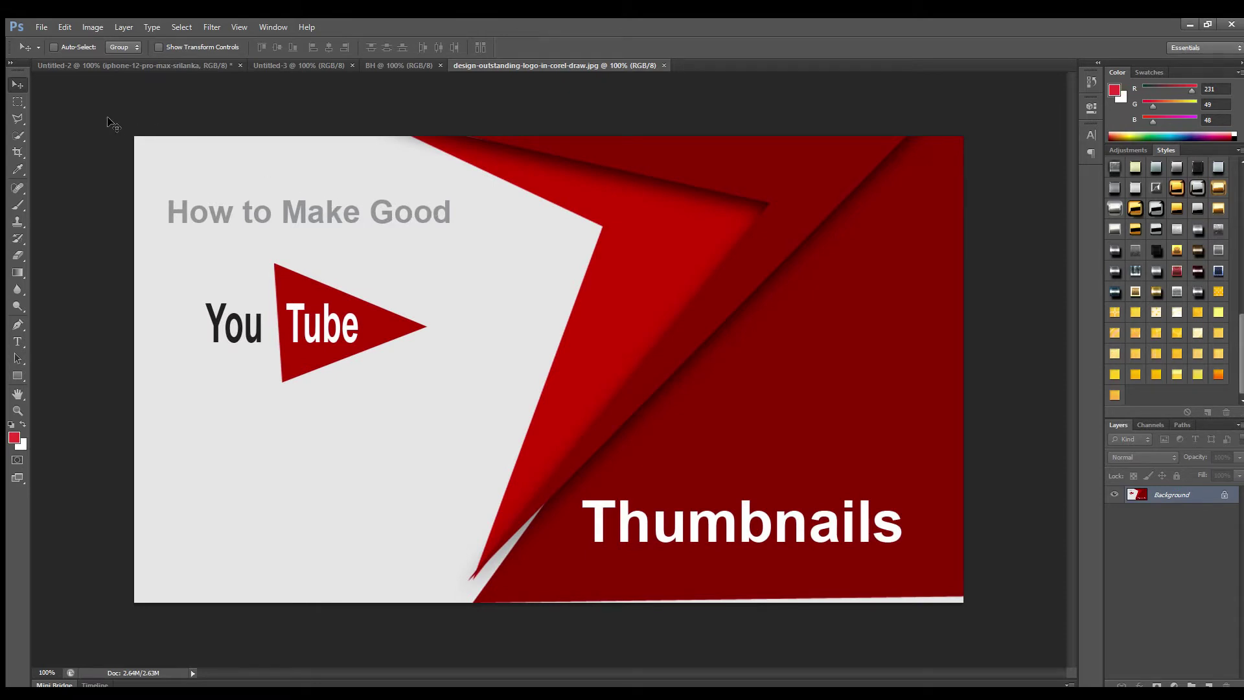
Add the red text THUMNNAILS in the Goudy Stout font on the light area below the YouTube logo
{"action": "left_click", "coordinate": [18, 341]}
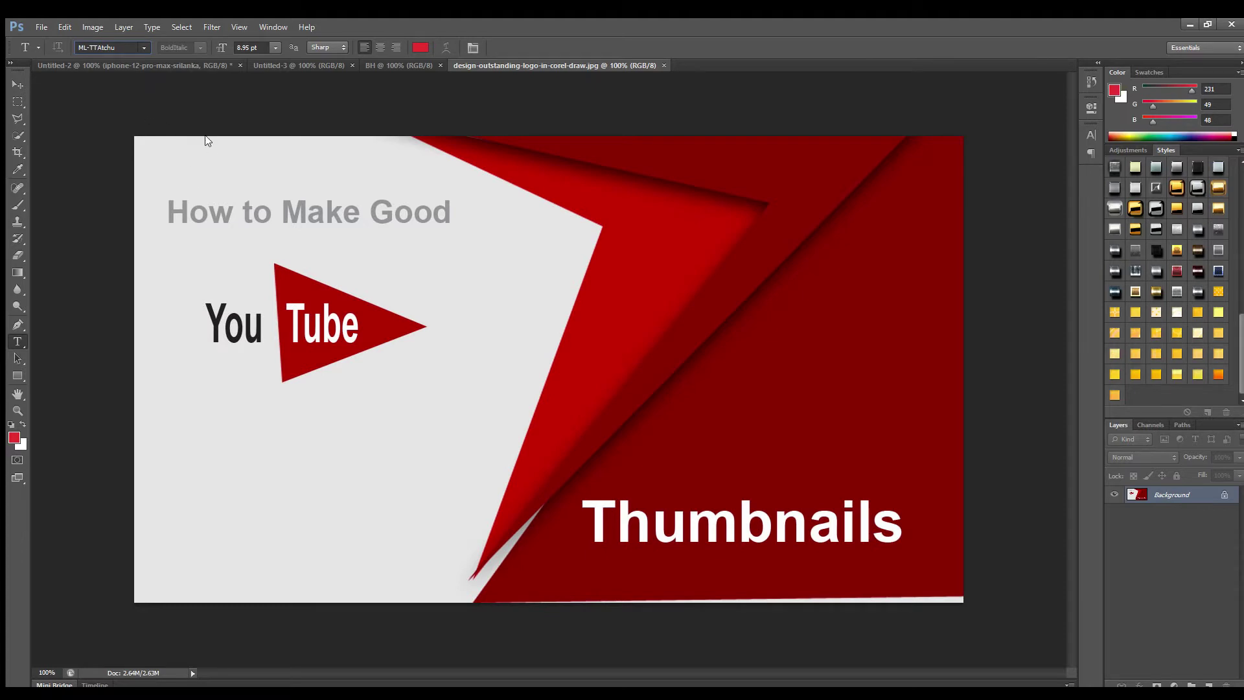
{"action": "key", "text": "Up"}
{"action": "left_click", "coordinate": [240, 432]}
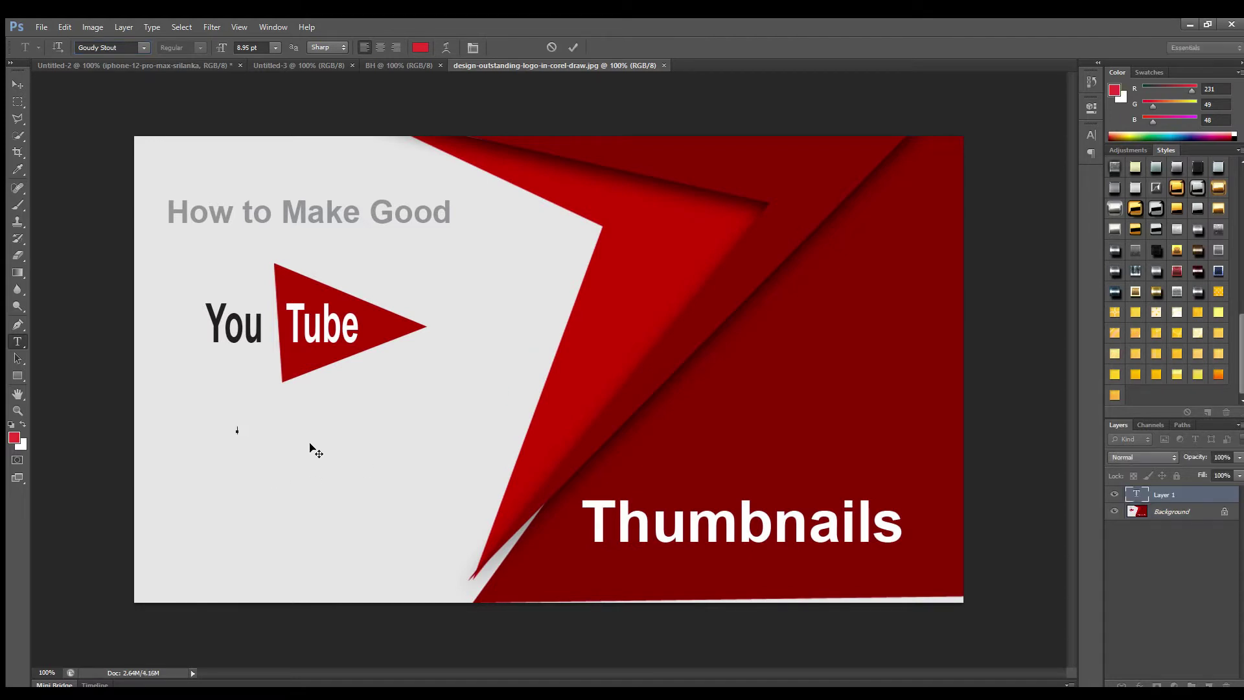
{"action": "type", "text": "Y"}
{"action": "type", "text": "HU"}
{"action": "type", "text": "M"}
{"action": "type", "text": "N"}
{"action": "type", "text": "NAILS"}
{"action": "left_click", "coordinate": [14, 86]}
{"action": "left_click_drag", "start_coordinate": [291, 429], "coordinate": [264, 430]}
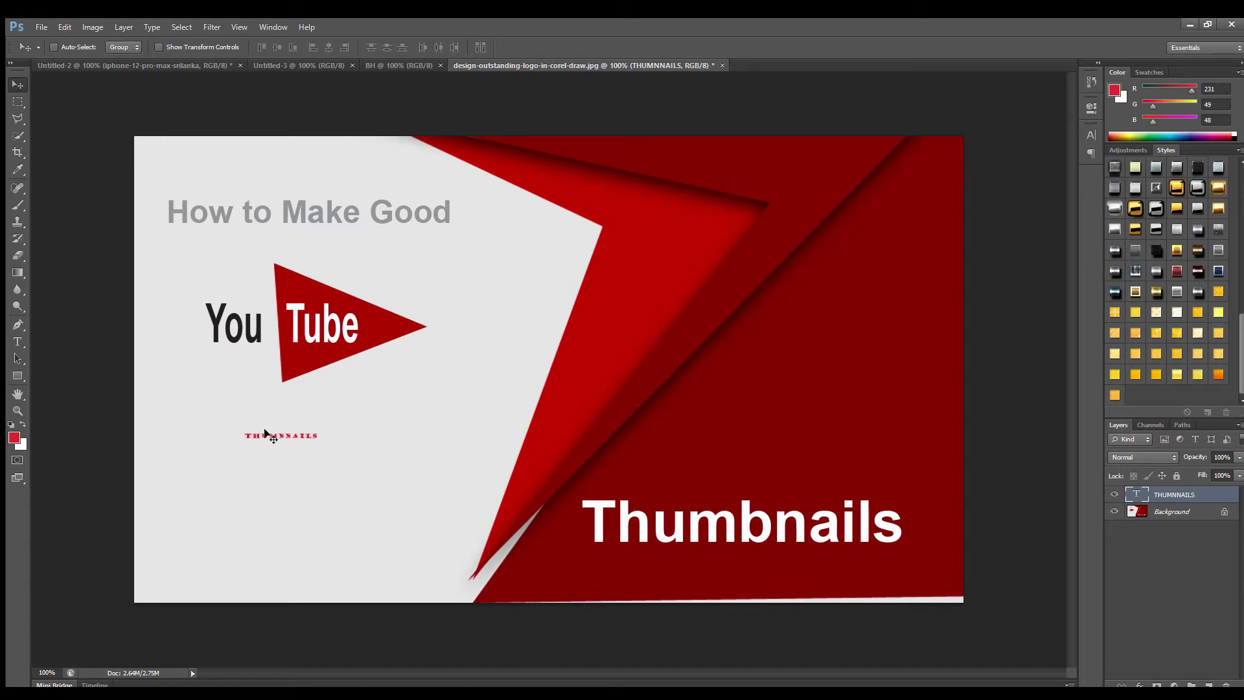
Enlarge the THUMNNAILS text to about 690% width and 741% height and place it beneath "How to Make Good"
{"action": "key", "text": "ctrl+t"}
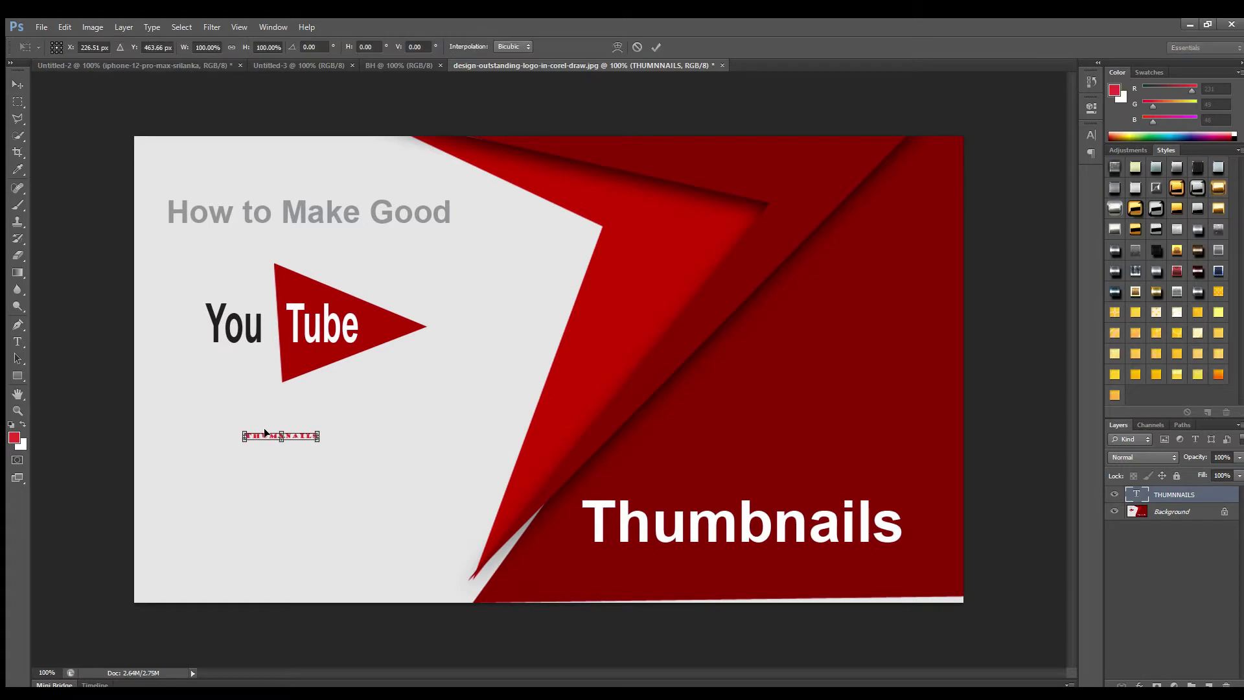
{"action": "left_click_drag", "start_coordinate": [320, 439], "coordinate": [750, 486]}
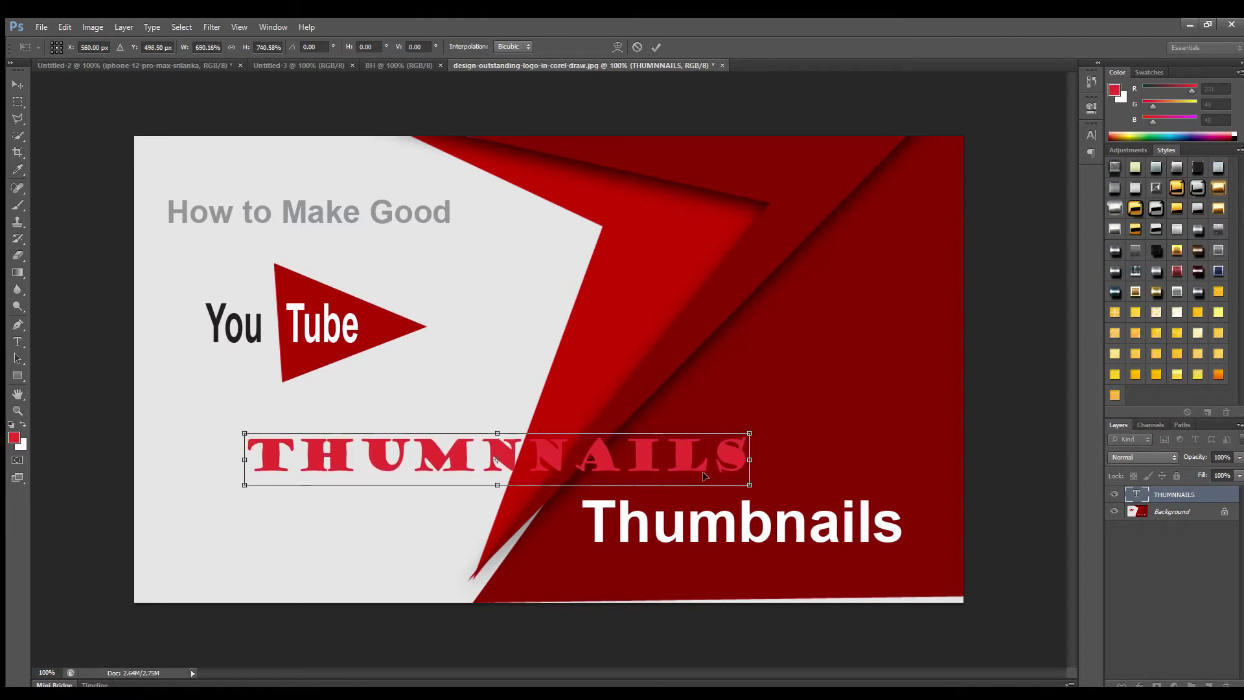
{"action": "left_click_drag", "start_coordinate": [705, 448], "coordinate": [616, 247]}
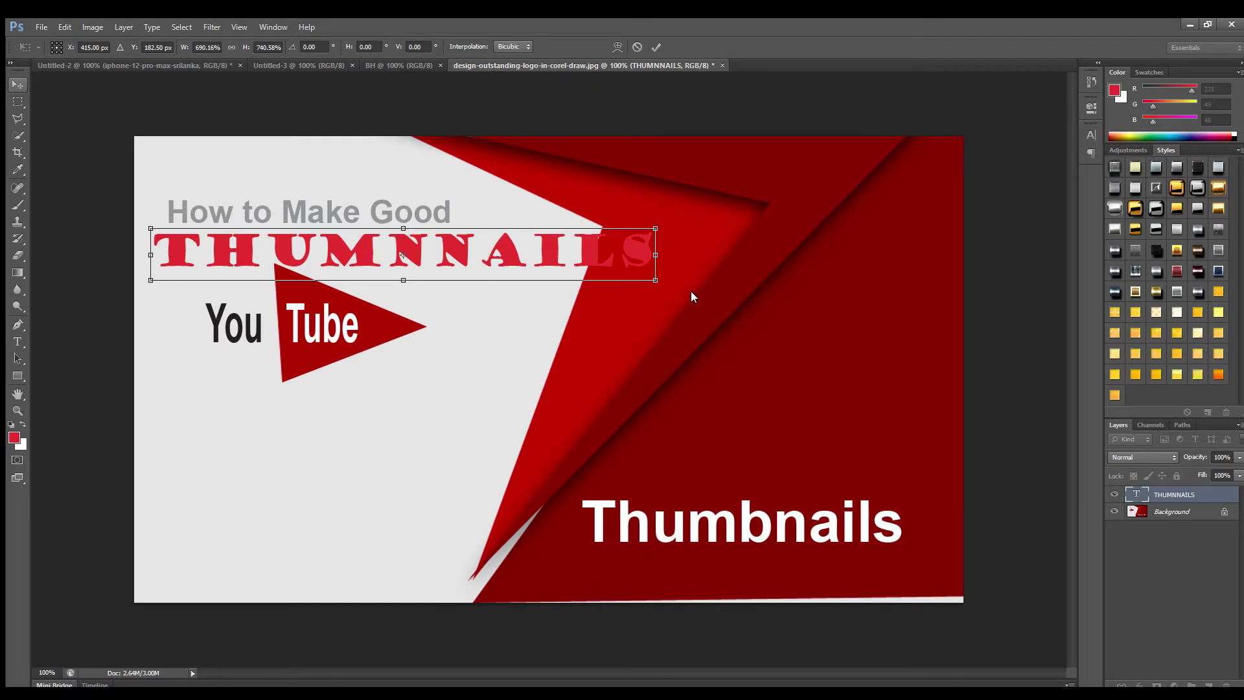
{"action": "key", "text": "Return"}
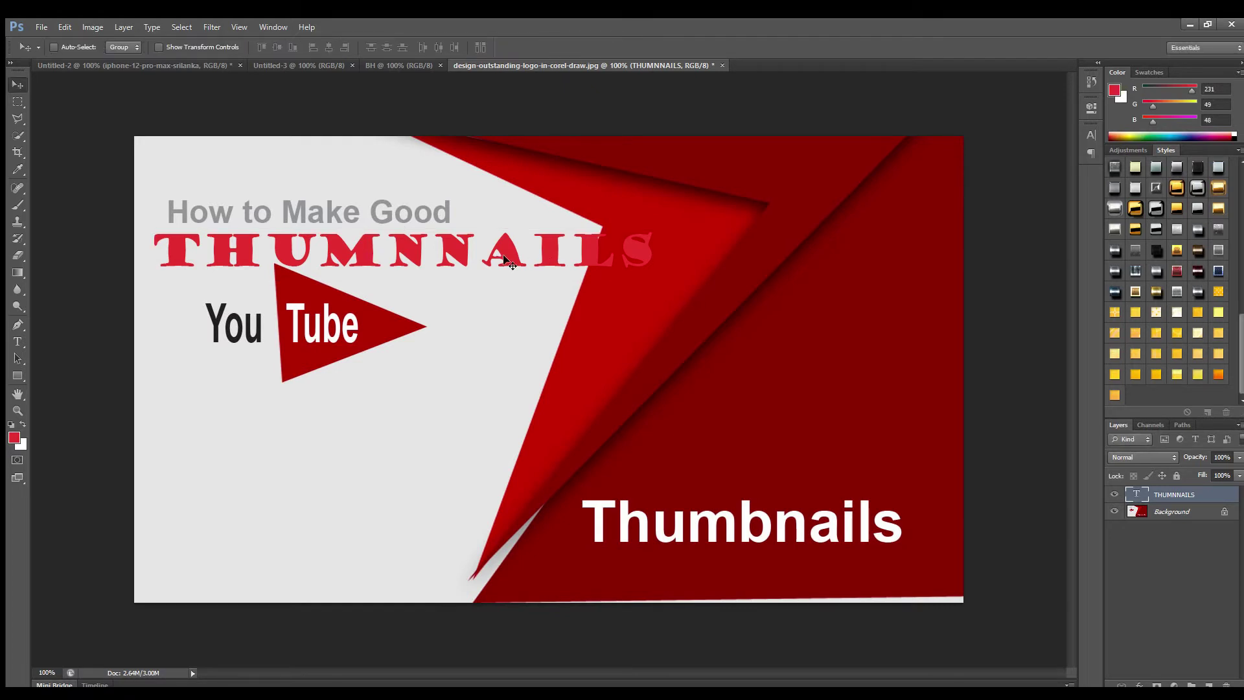
{"action": "mouse_move", "coordinate": [464, 246]}
{"action": "left_mouse_down"}
{"action": "mouse_move", "coordinate": [484, 203]}
{"action": "mouse_move", "coordinate": [477, 174]}
{"action": "mouse_move", "coordinate": [477, 247]}
{"action": "left_mouse_up"}
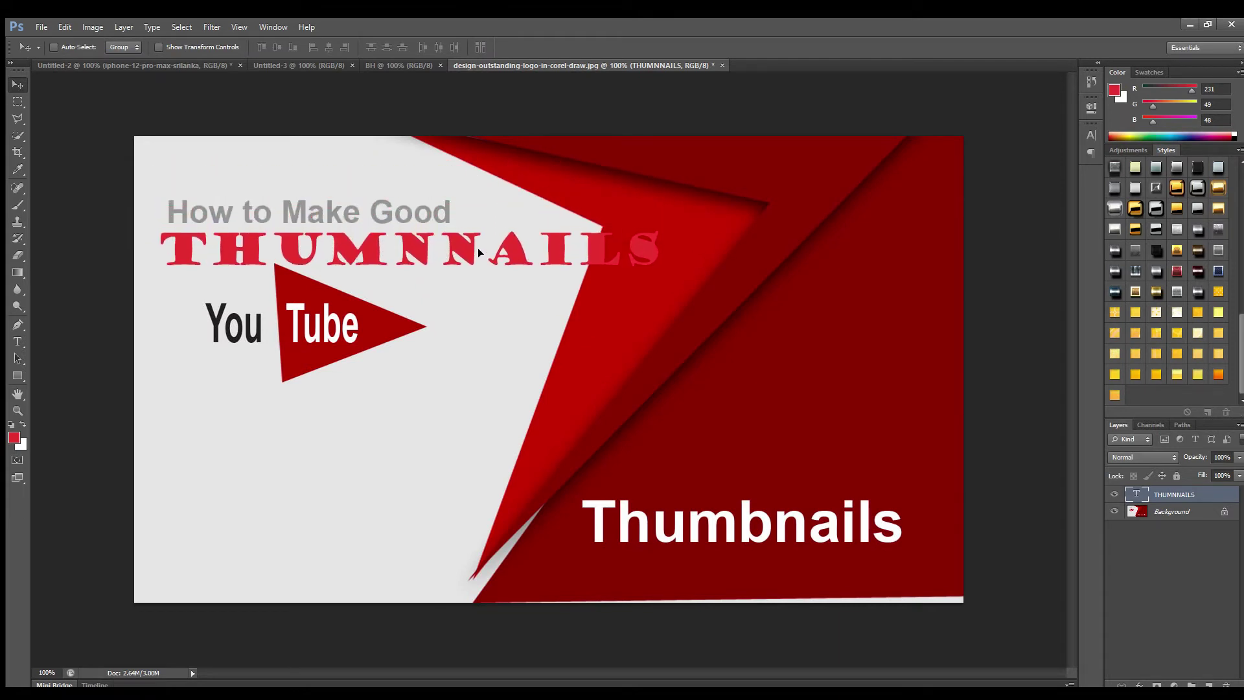
Apply the orange-yellow gradient style to the THUMNNAILS text and adjust its position just under "How to Make Good"
{"action": "left_click", "coordinate": [1219, 376]}
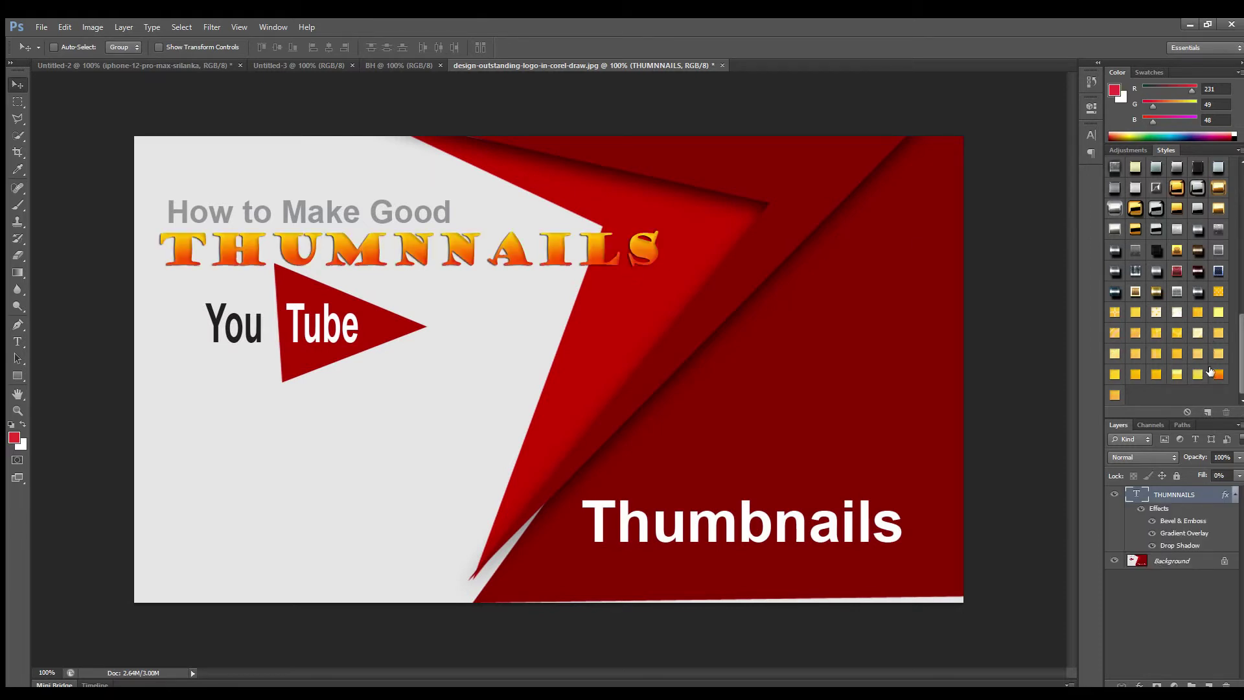
{"action": "left_click", "coordinate": [1219, 374]}
{"action": "left_click_drag", "start_coordinate": [393, 252], "coordinate": [384, 248]}
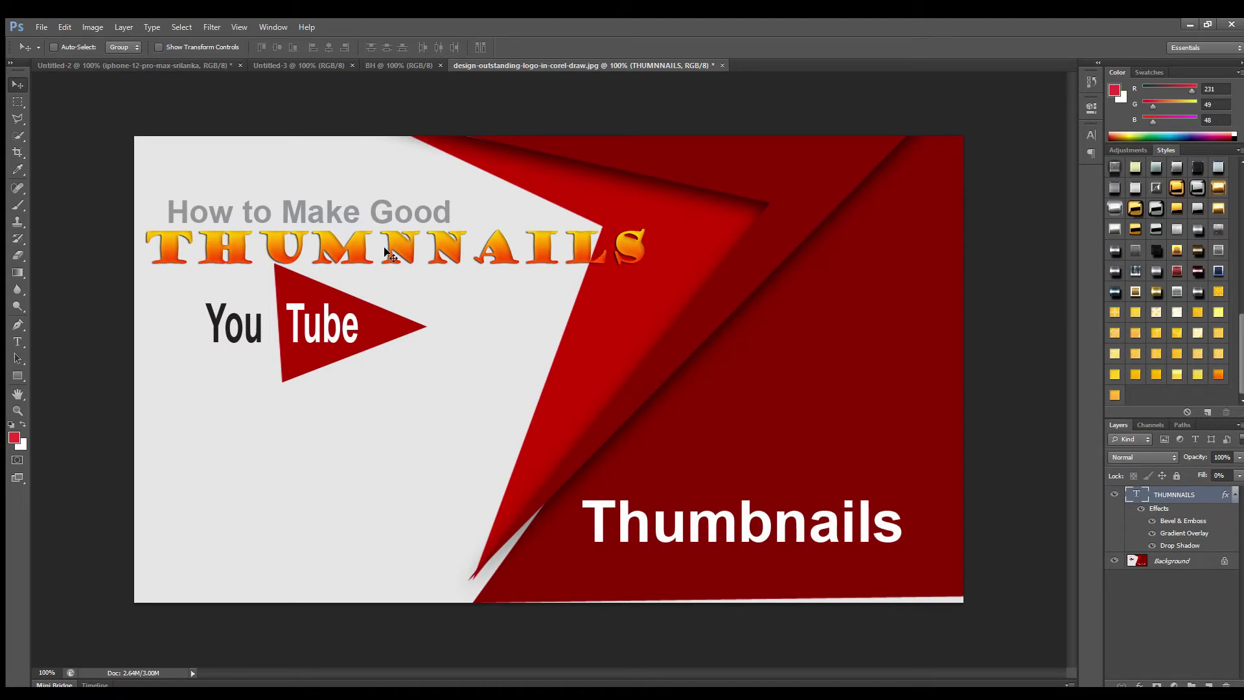
{"action": "left_click_drag", "start_coordinate": [384, 247], "coordinate": [389, 248]}
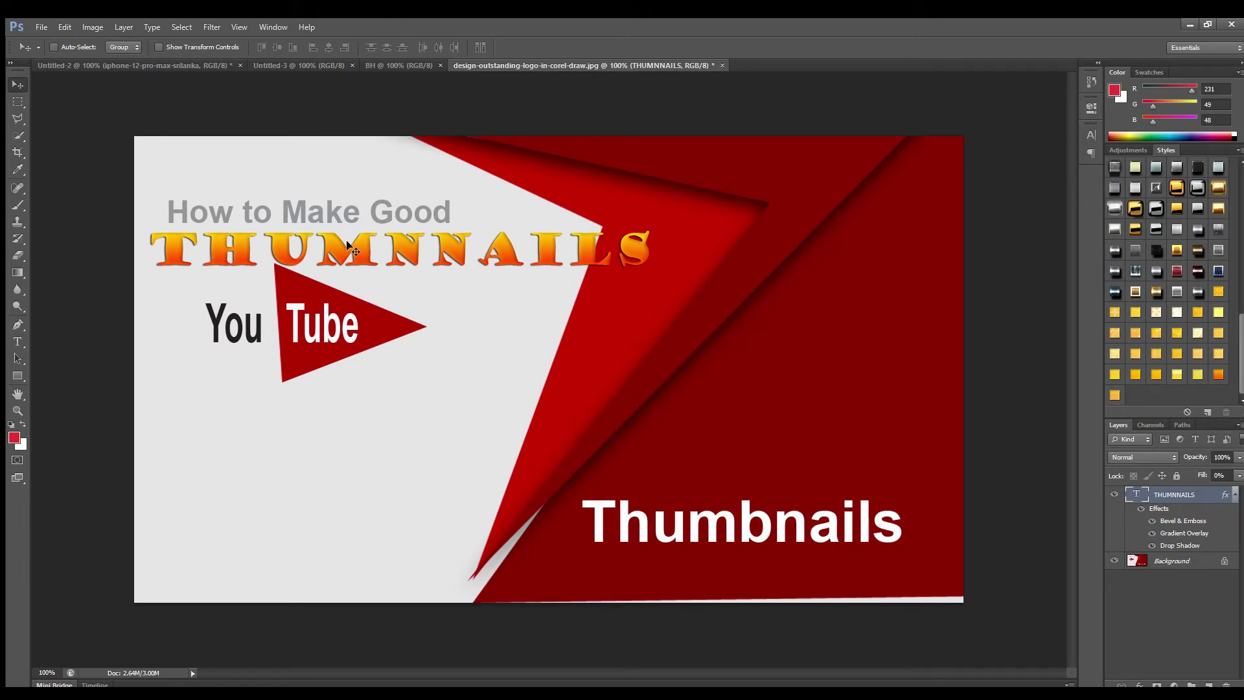
{"action": "left_click_drag", "start_coordinate": [345, 242], "coordinate": [350, 235]}
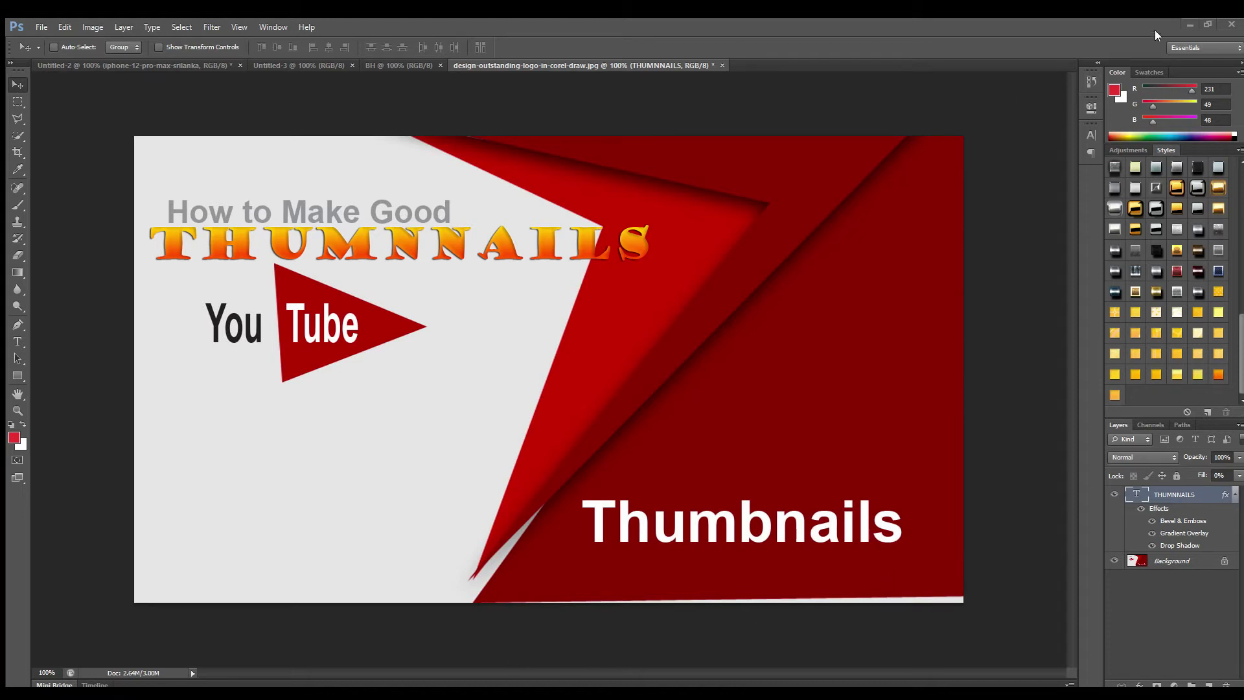
{"action": "left_click", "coordinate": [1173, 22]}
{"action": "left_click", "coordinate": [19, 343]}
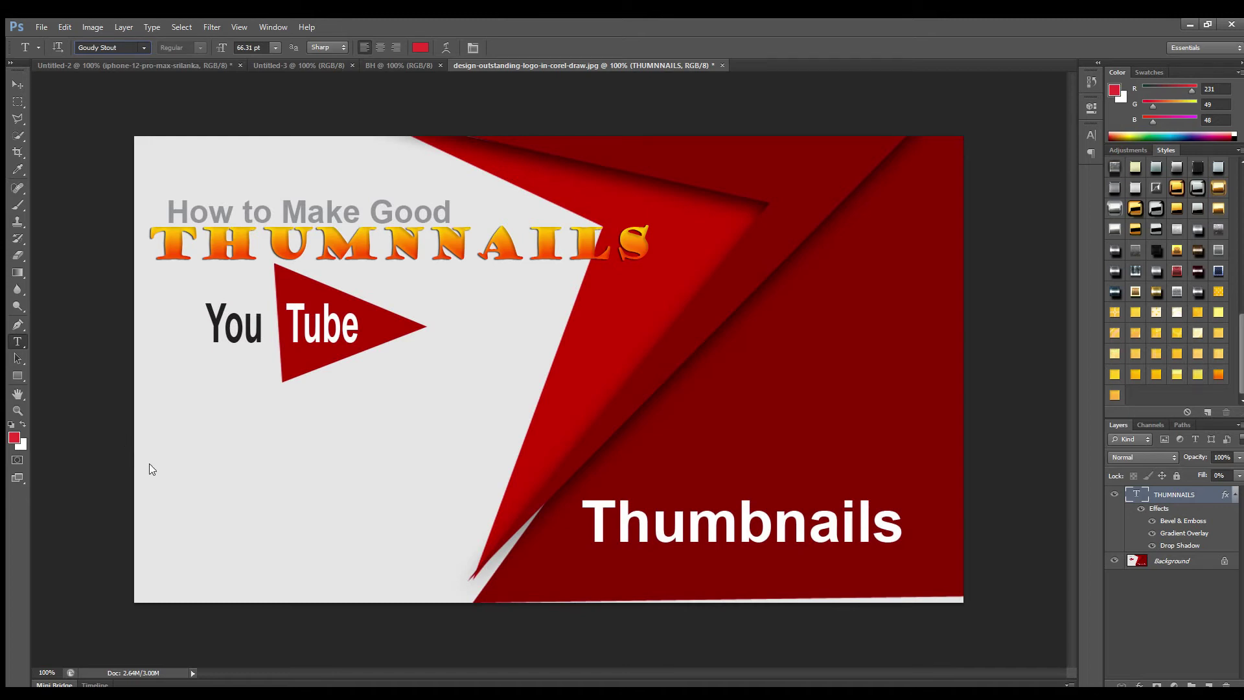
{"action": "left_click", "coordinate": [122, 466]}
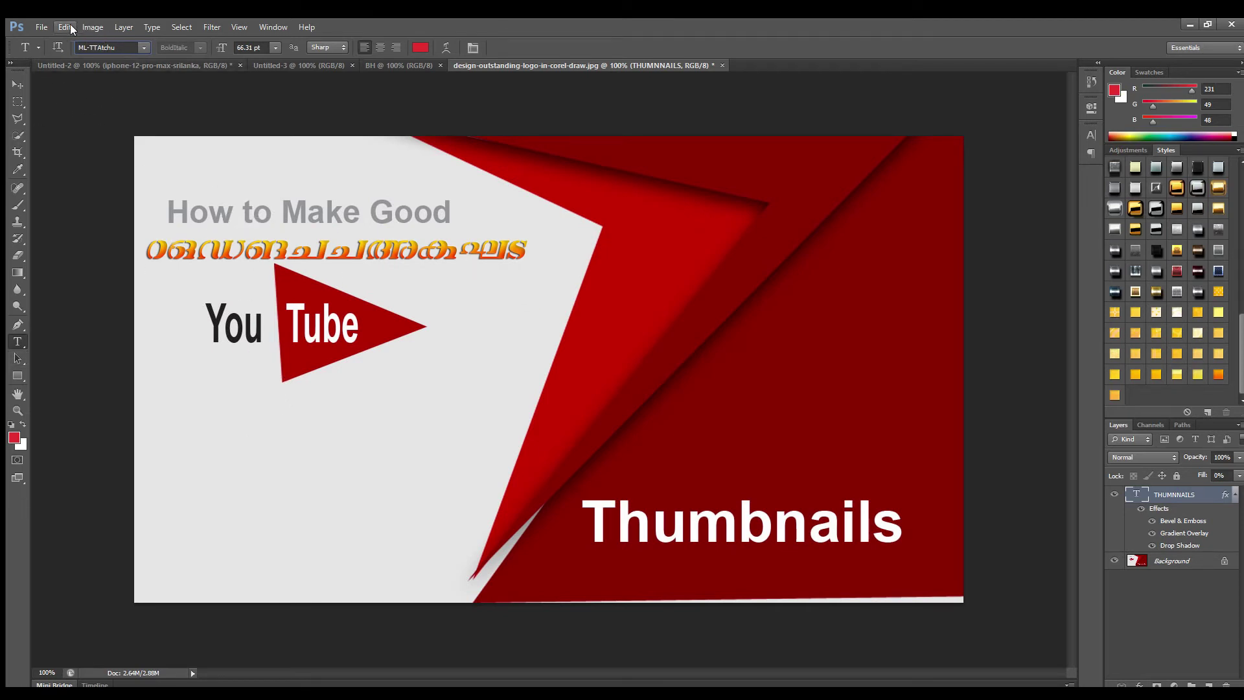
{"action": "left_click", "coordinate": [81, 48]}
{"action": "type", "text": "Goudy Stout"}
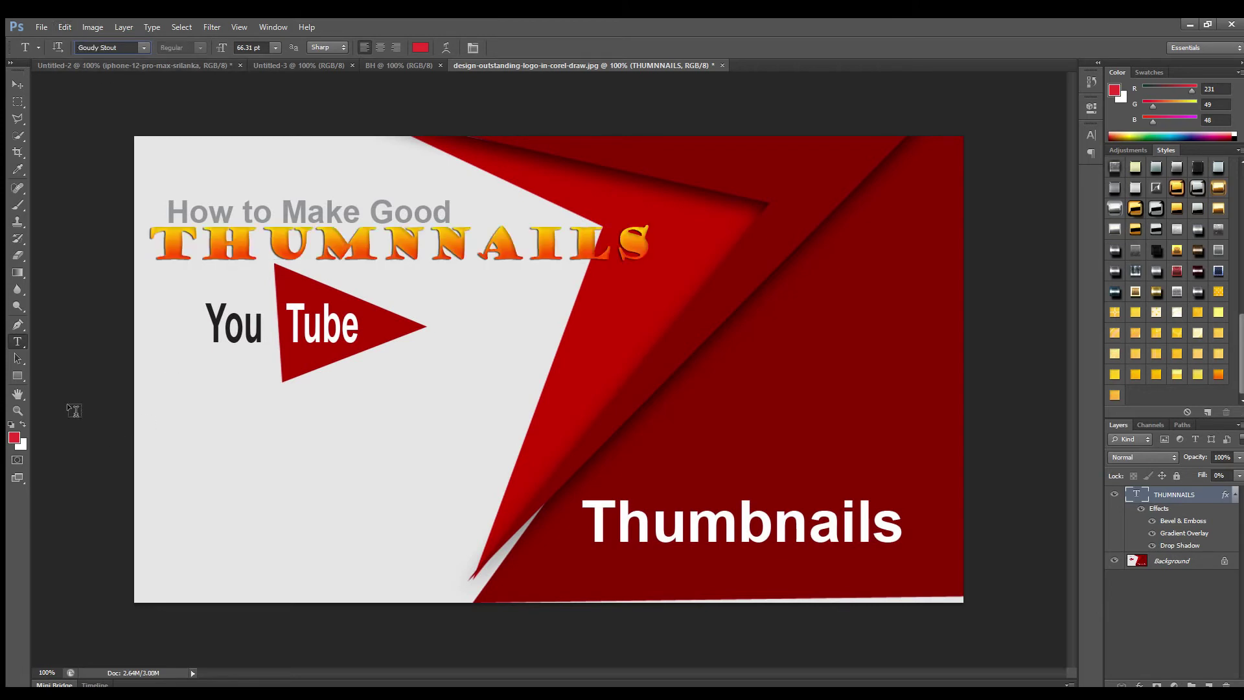
Paste the copied Malayalam phrase as a new text layer below the YouTube logo and set its font to ML-TTAtchu
{"action": "left_click", "coordinate": [1209, 685]}
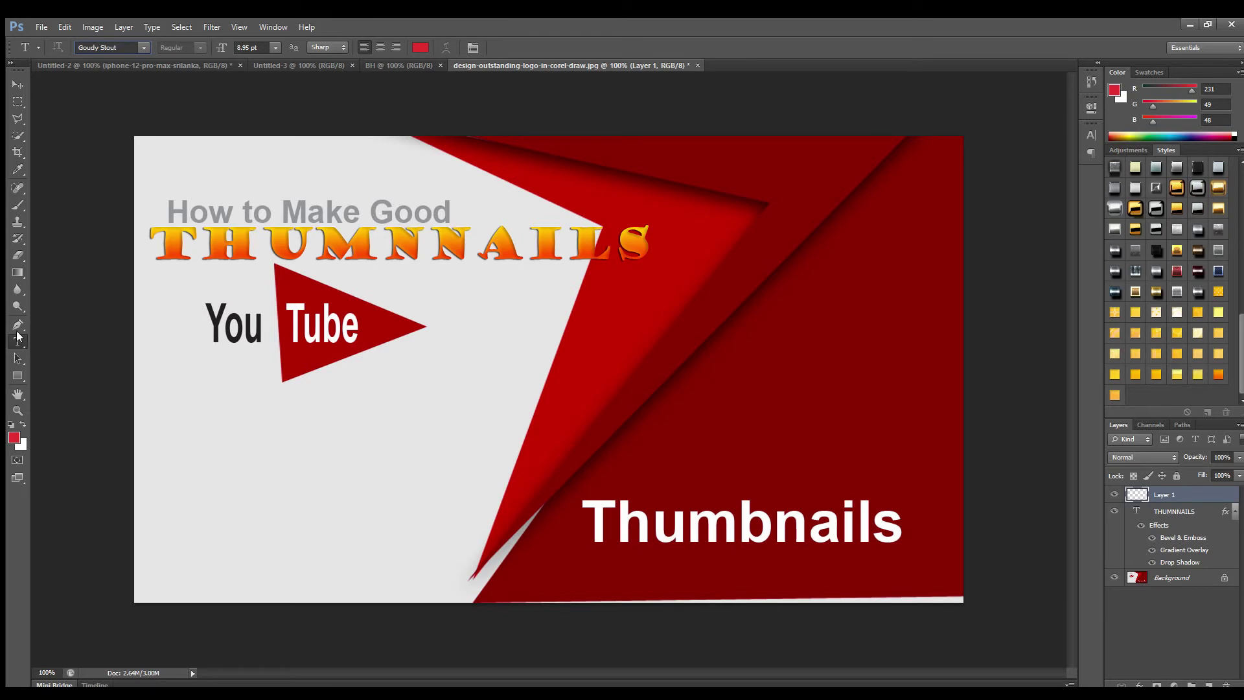
{"action": "left_click", "coordinate": [213, 413]}
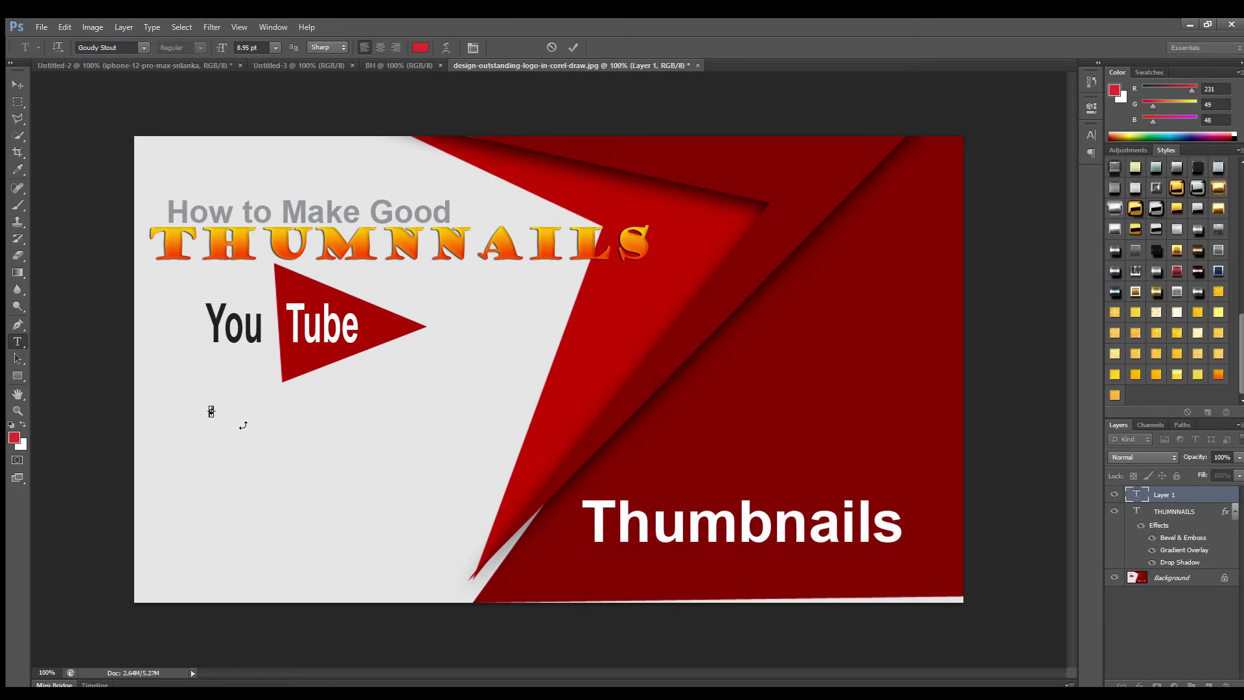
{"action": "key", "text": "ctrl+v"}
{"action": "key", "text": "ctrl+a"}
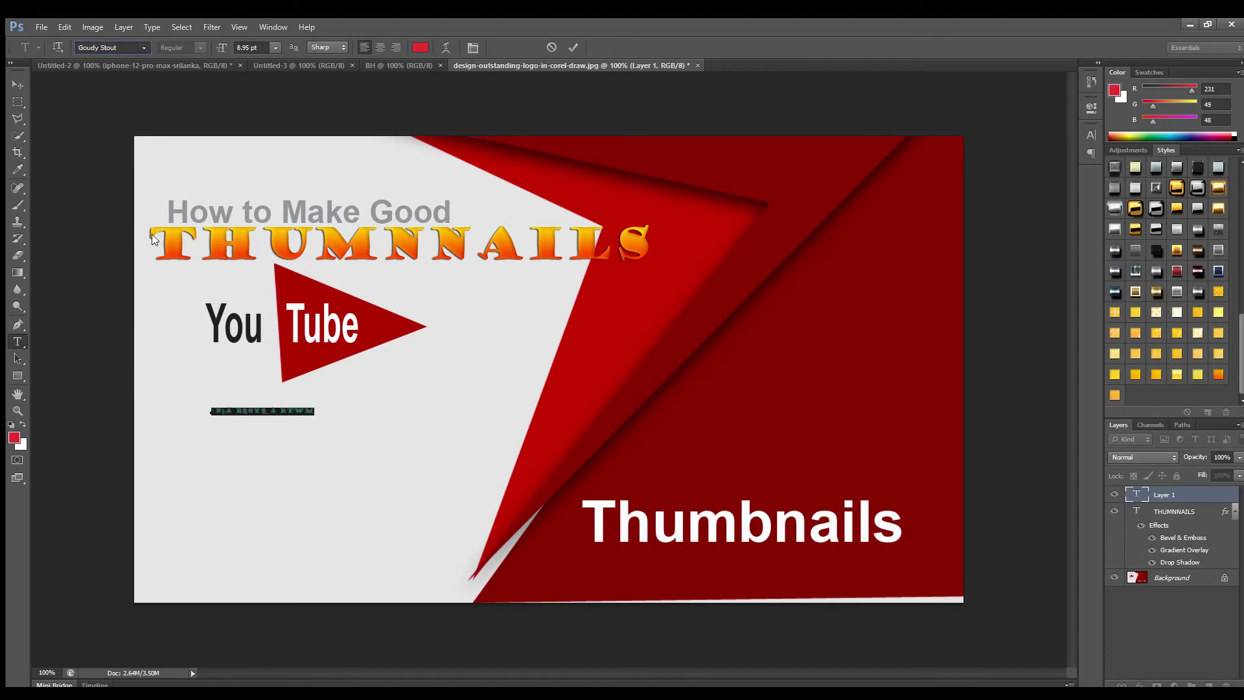
{"action": "key", "text": "Down"}
{"action": "key", "text": "Down"}
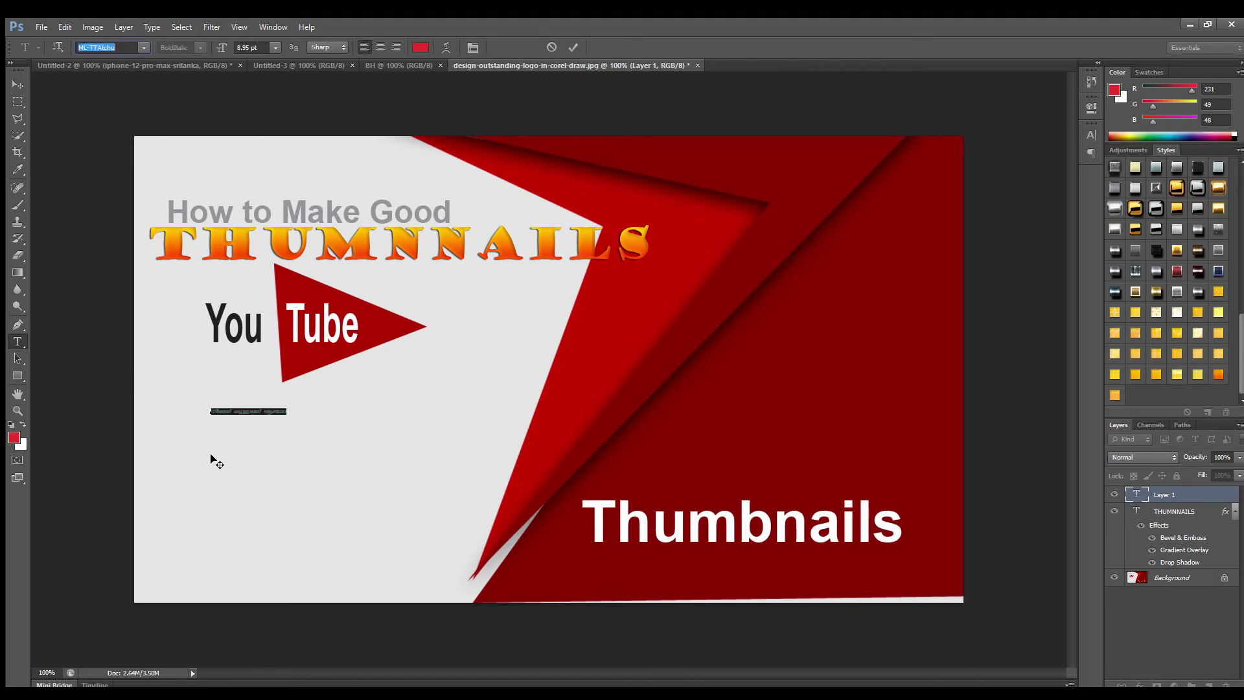
{"action": "left_click", "coordinate": [18, 84]}
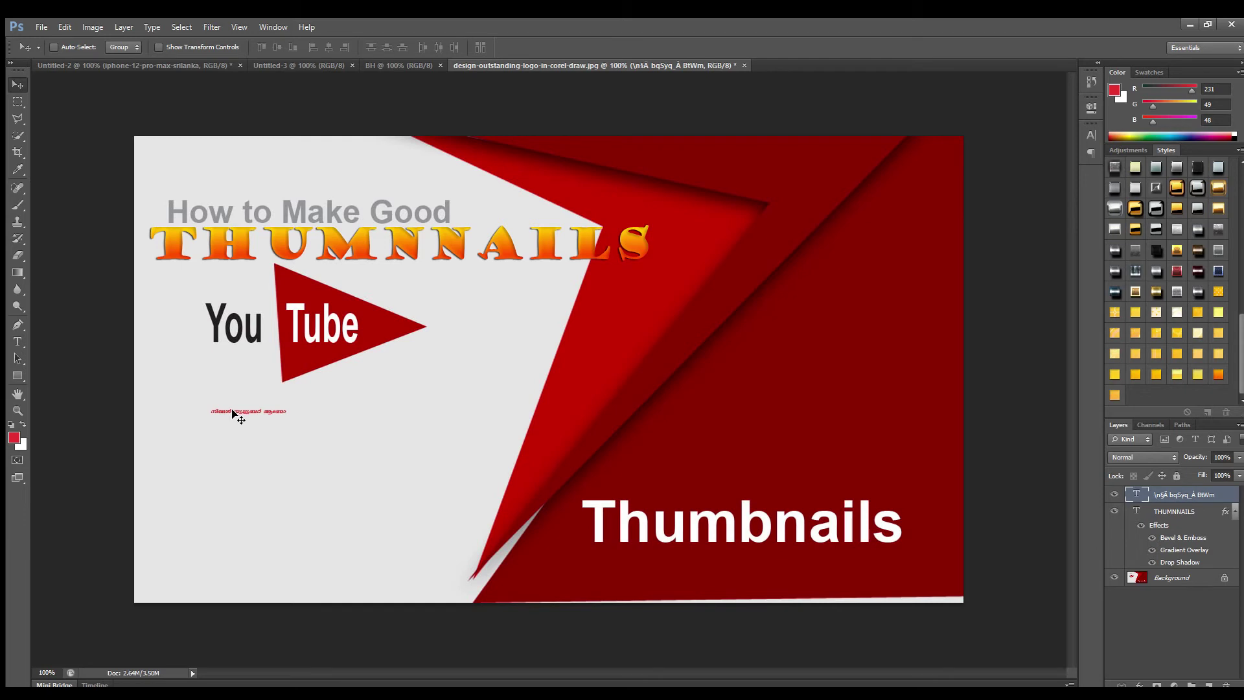
Enlarge the Malayalam text to about 780% width and 967% height and align its start with the THUMNNAILS text above
{"action": "key", "text": "ctrl+t"}
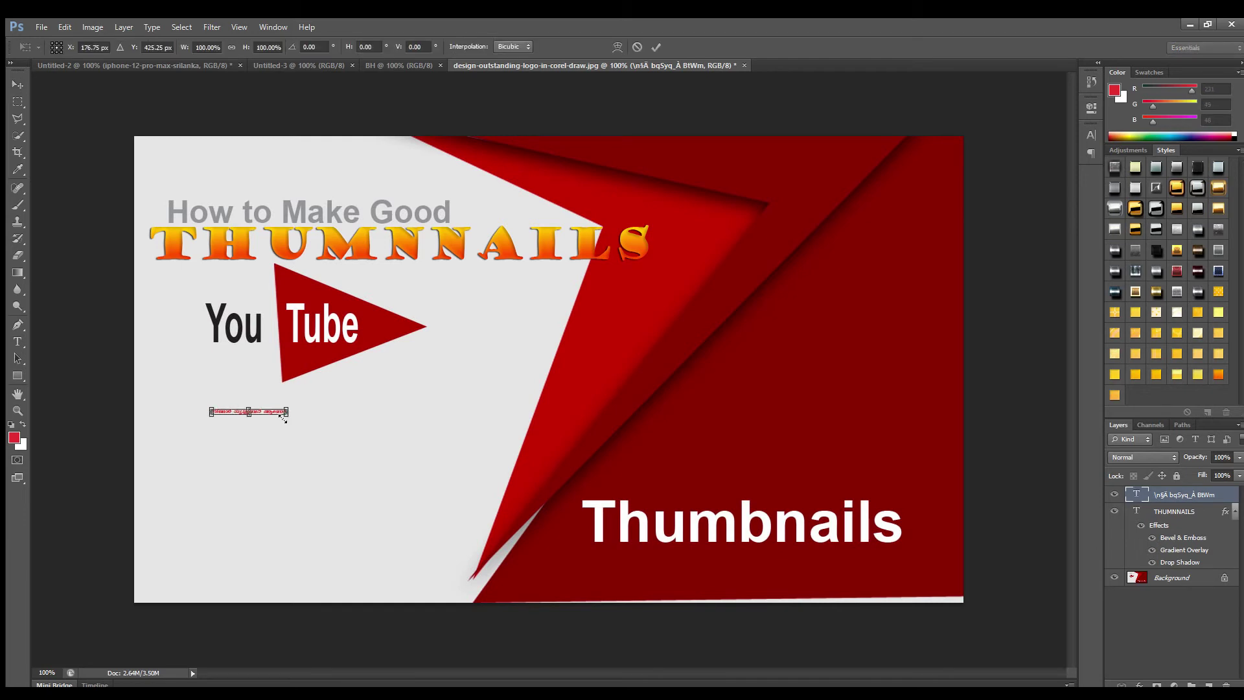
{"action": "left_click_drag", "start_coordinate": [286, 414], "coordinate": [796, 465]}
{"action": "left_click_drag", "start_coordinate": [659, 446], "coordinate": [601, 418]}
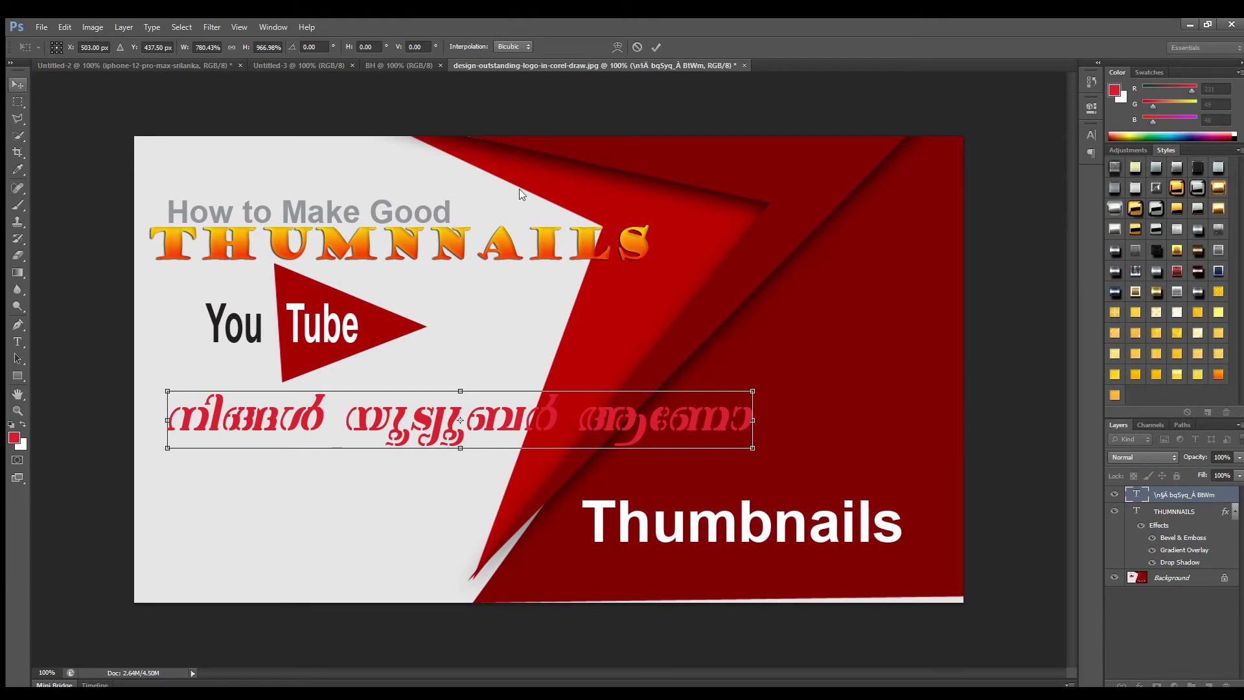
{"action": "key", "text": "Return"}
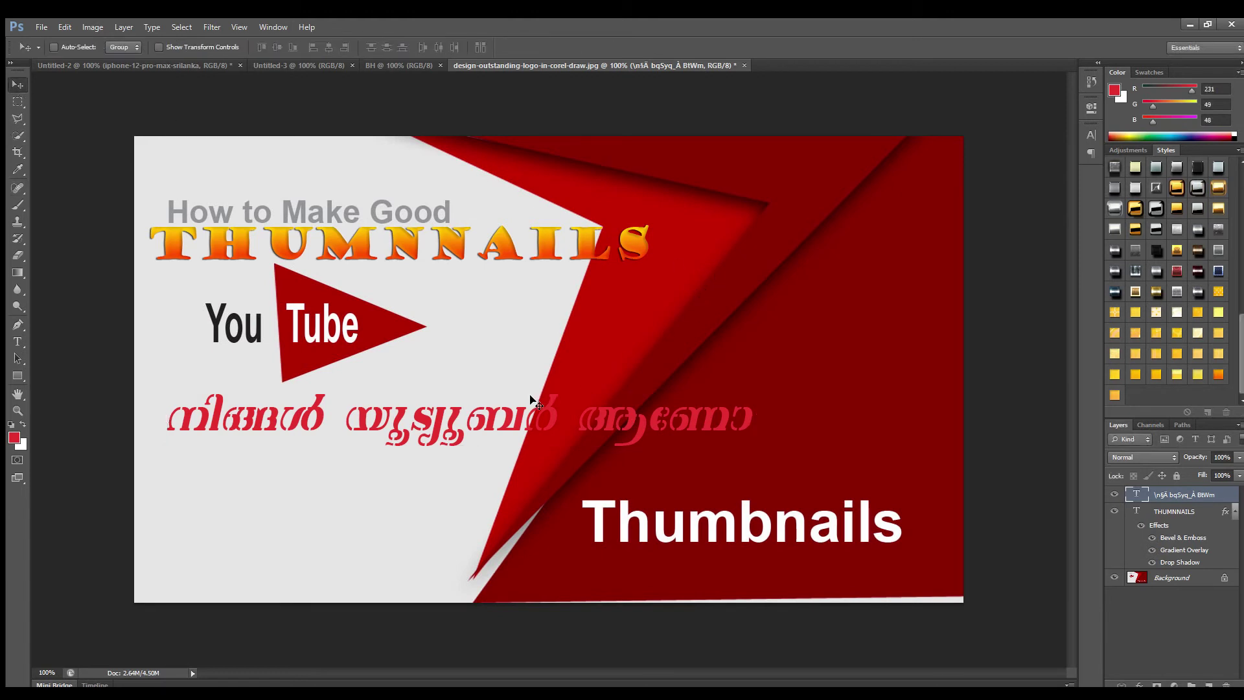
{"action": "left_click_drag", "start_coordinate": [522, 415], "coordinate": [505, 408]}
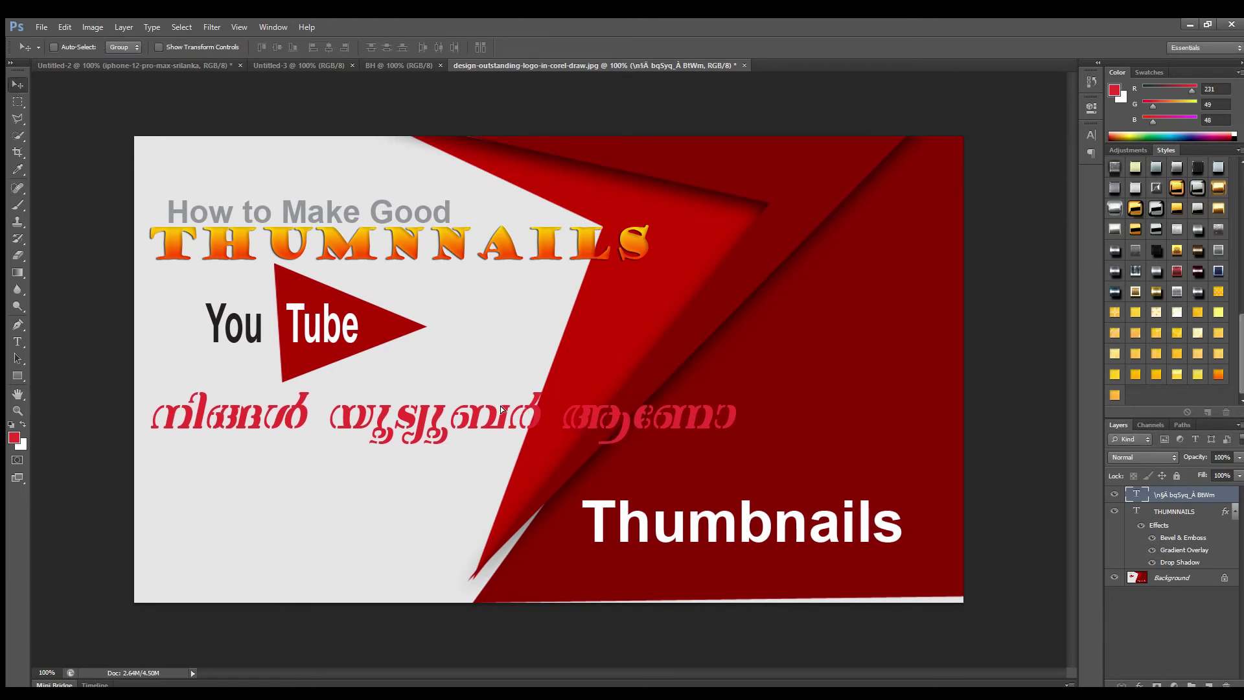
Give the Malayalam text the gold style with gradient and pattern overlays and shift it right, above the white Thumbnails text
{"action": "left_click", "coordinate": [1221, 374]}
{"action": "left_click", "coordinate": [1152, 292]}
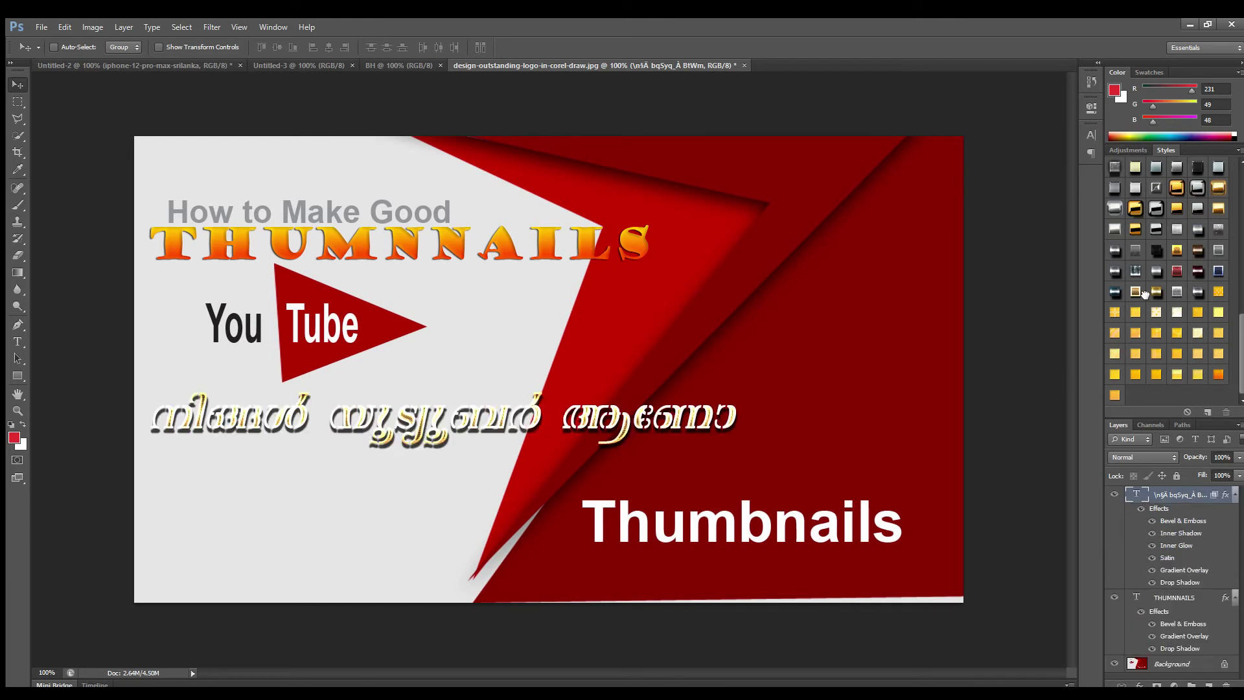
{"action": "left_click", "coordinate": [1216, 292]}
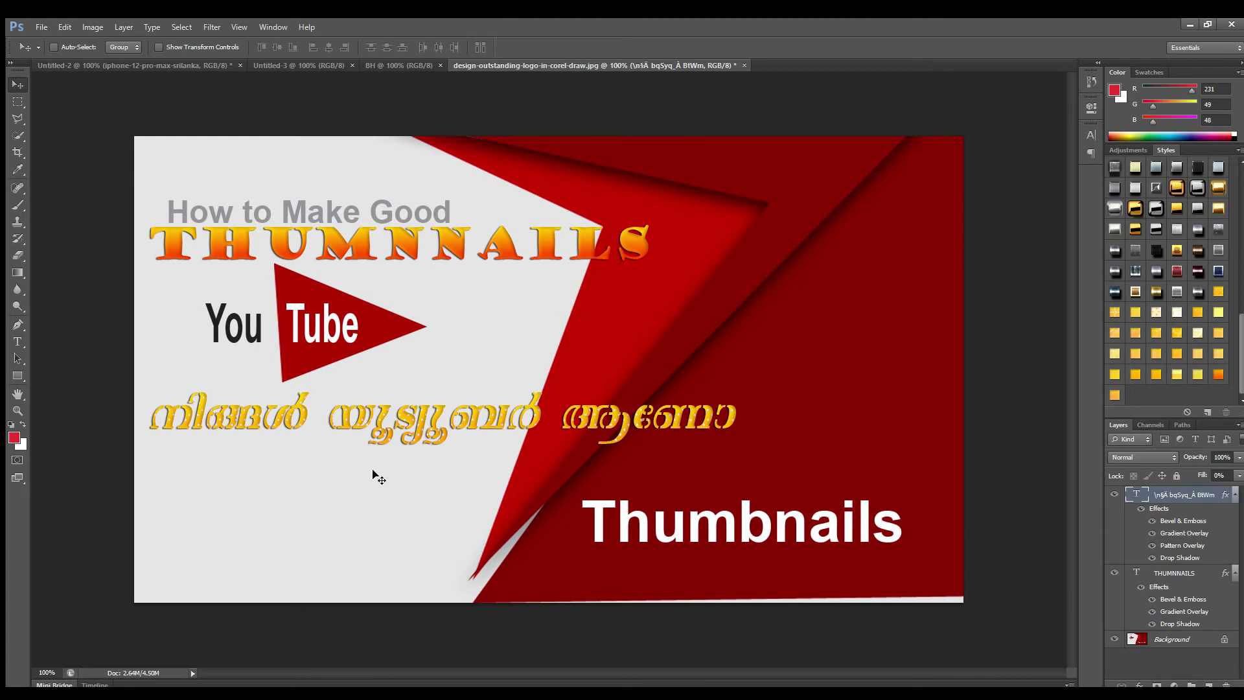
{"action": "left_click_drag", "start_coordinate": [328, 427], "coordinate": [528, 427]}
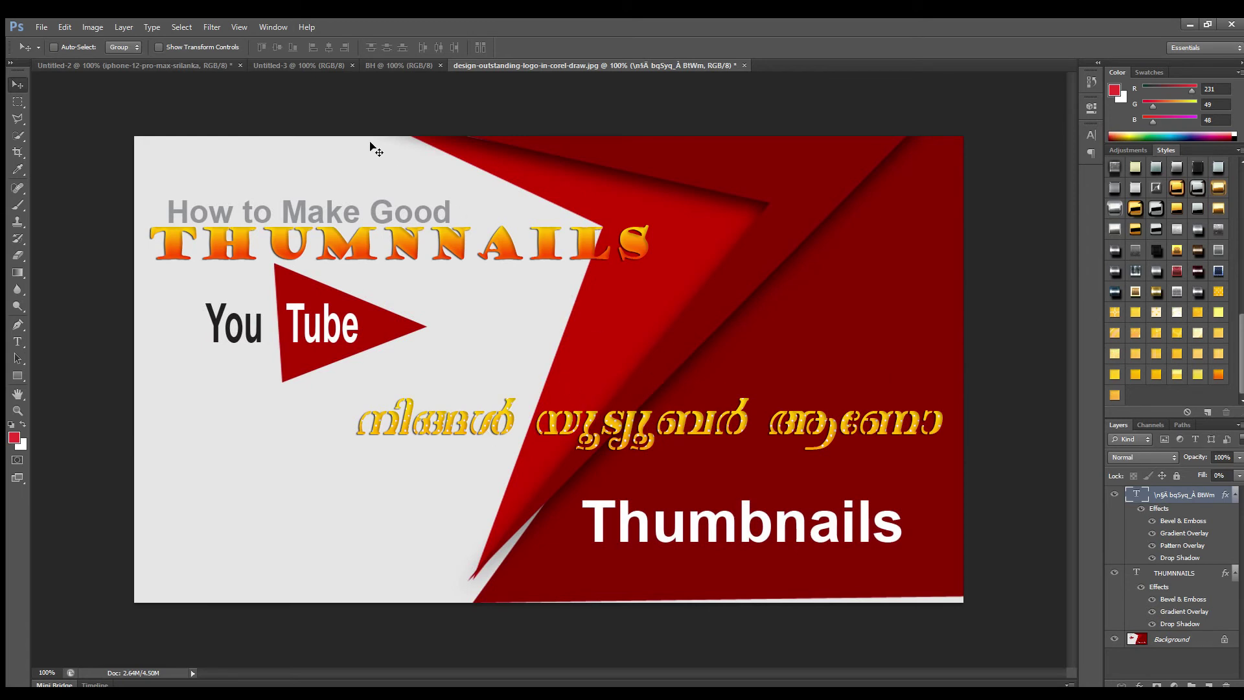
Select both iPhones in the Untitled-2 document by tracing their outer contour with the Polygonal Lasso
{"action": "left_click", "coordinate": [281, 65]}
{"action": "left_click", "coordinate": [177, 62]}
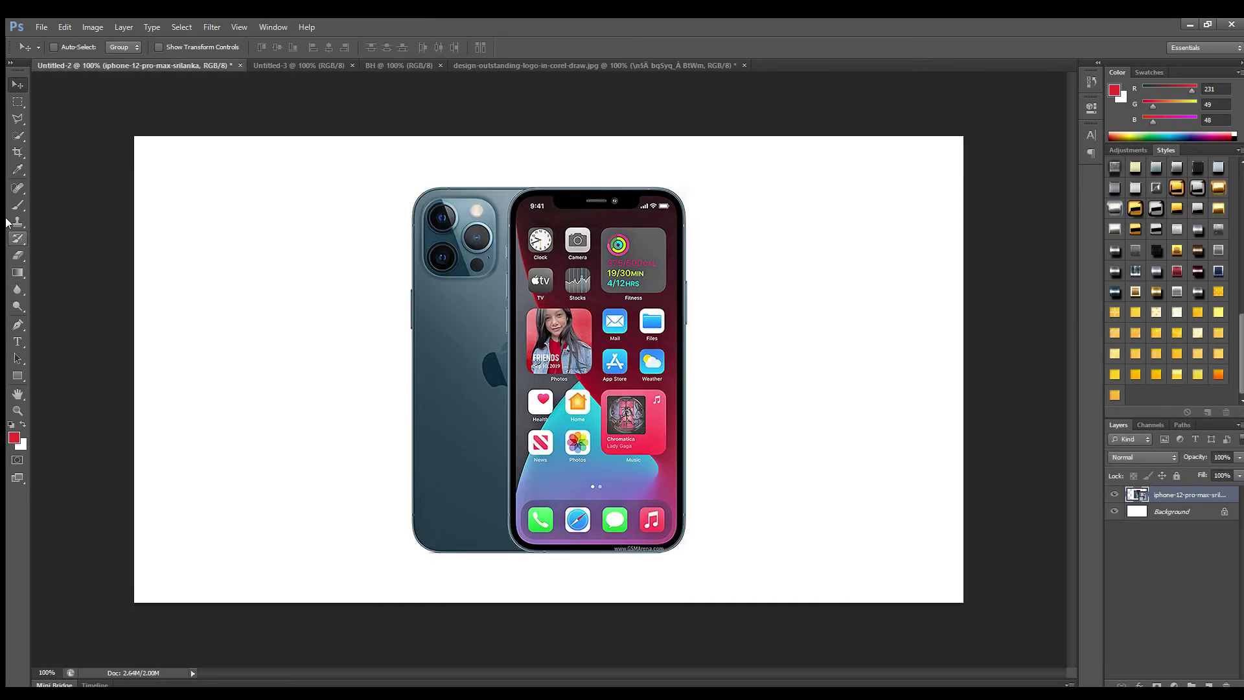
{"action": "left_click", "coordinate": [18, 119]}
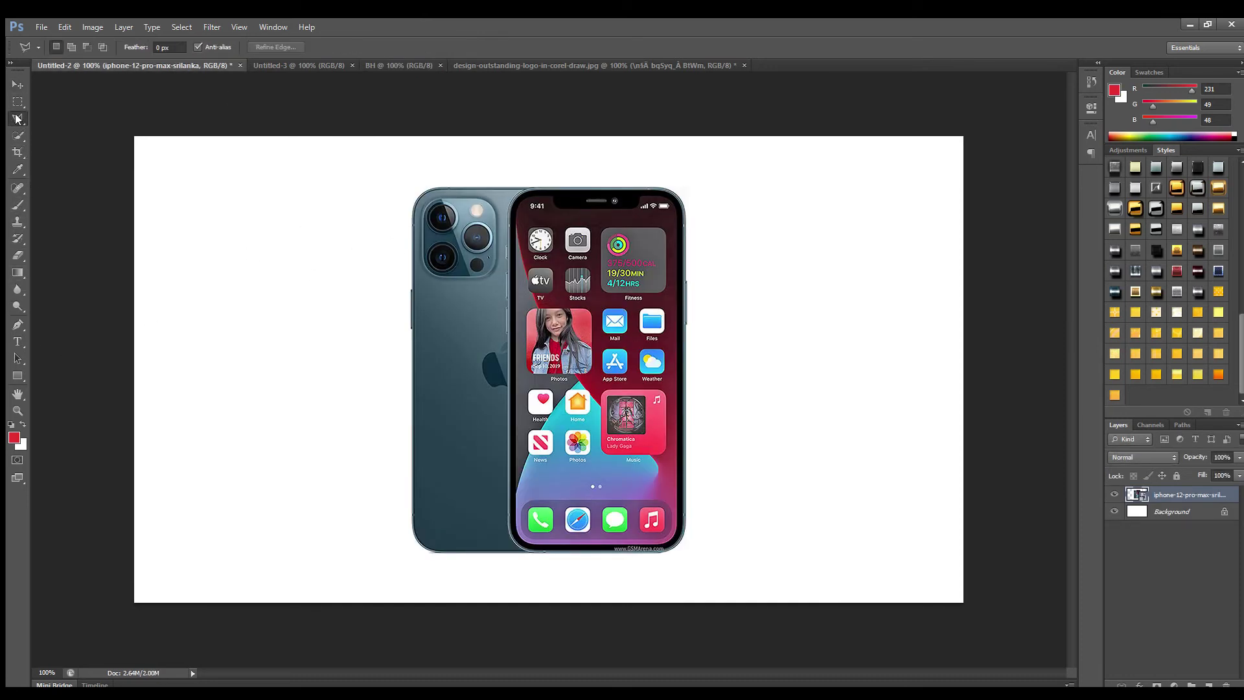
{"action": "left_click", "coordinate": [431, 189]}
{"action": "left_click", "coordinate": [675, 186]}
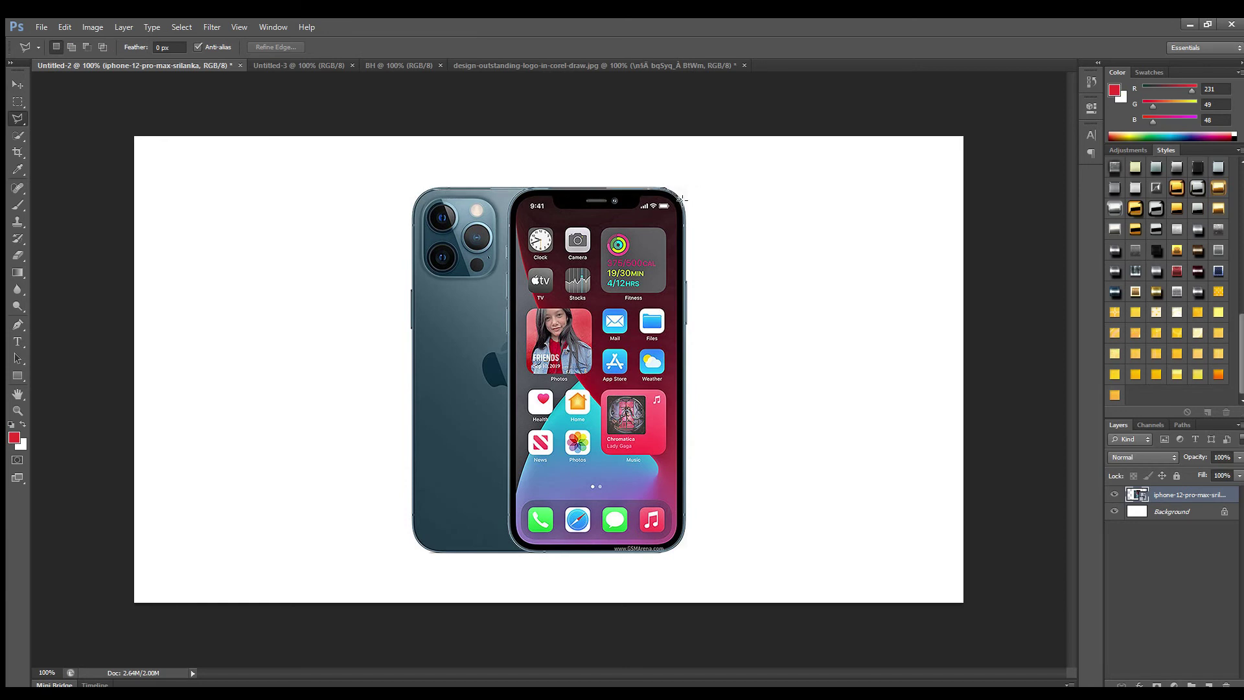
{"action": "left_click", "coordinate": [676, 551]}
{"action": "left_click", "coordinate": [431, 551]}
{"action": "left_click", "coordinate": [414, 536]}
{"action": "left_click", "coordinate": [410, 211]}
{"action": "left_click", "coordinate": [429, 190]}
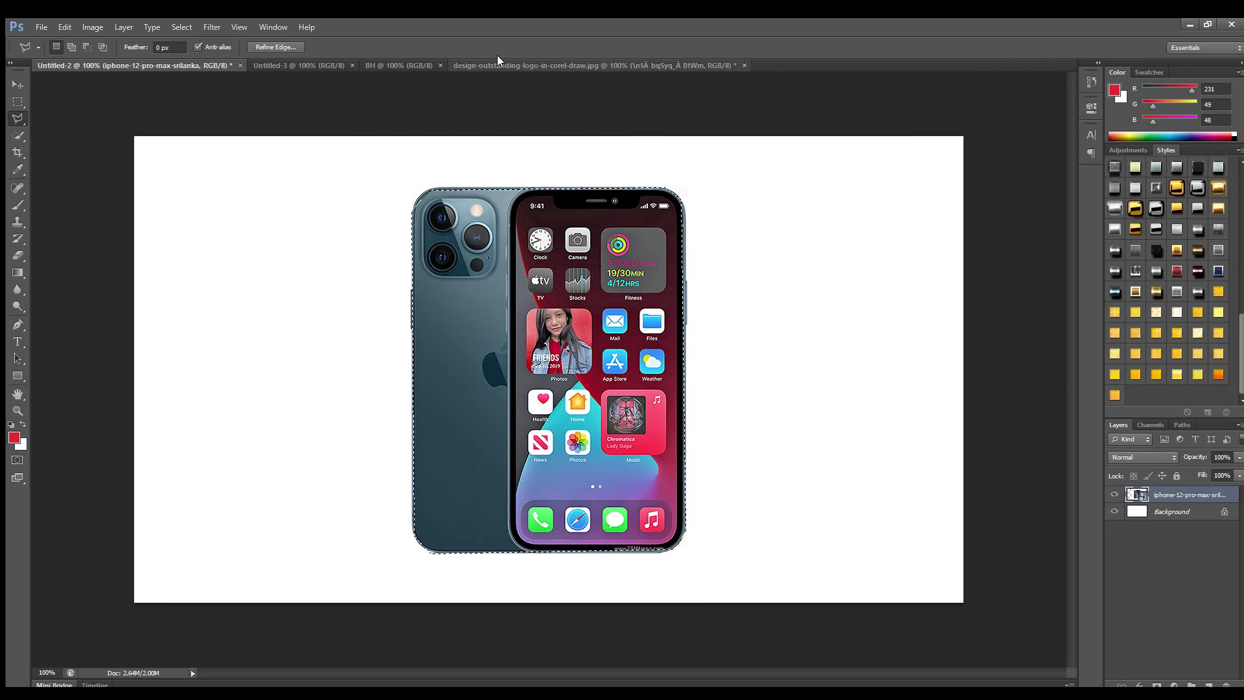
Switch to the thumbnail document and paste the iPhone cut-out as a new layer
{"action": "left_click", "coordinate": [615, 64]}
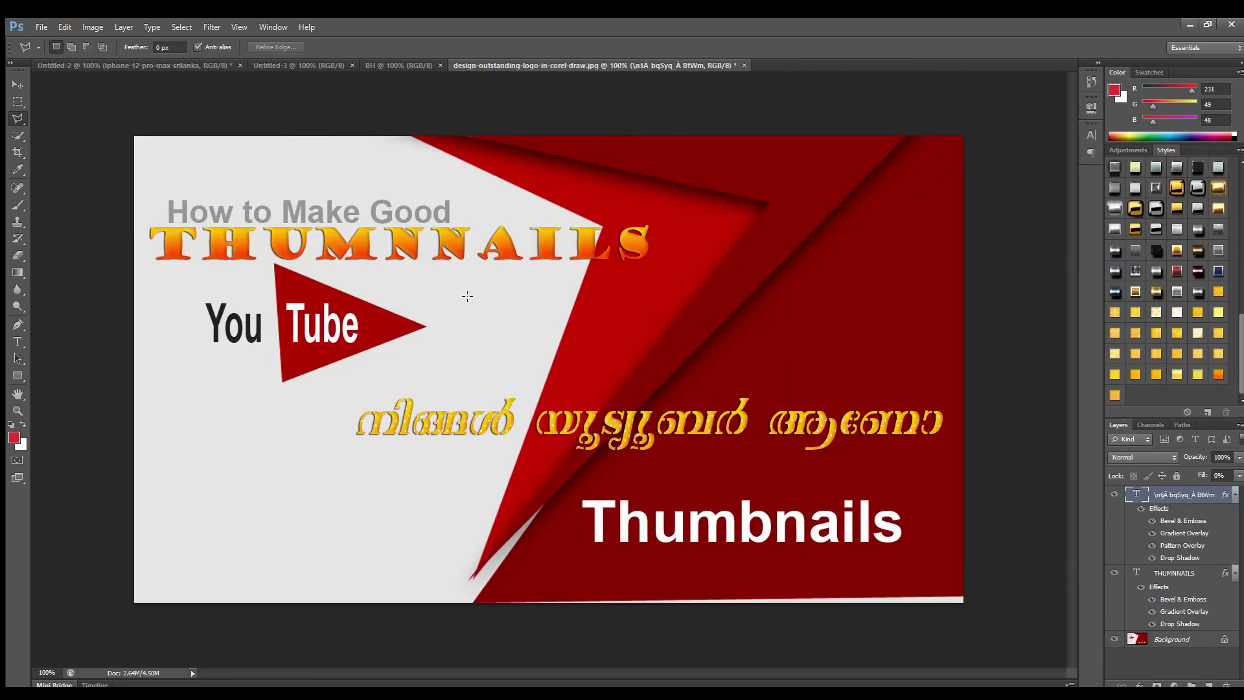
{"action": "left_click", "coordinate": [17, 84]}
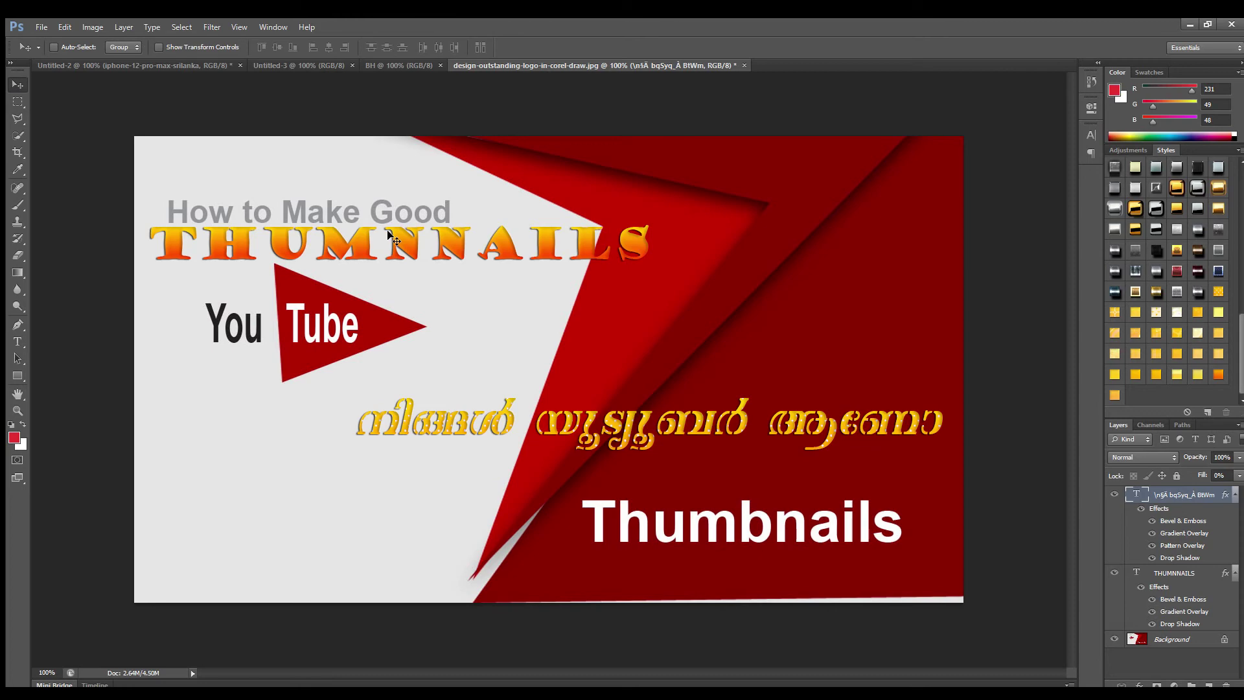
{"action": "key", "text": "ctrl+v"}
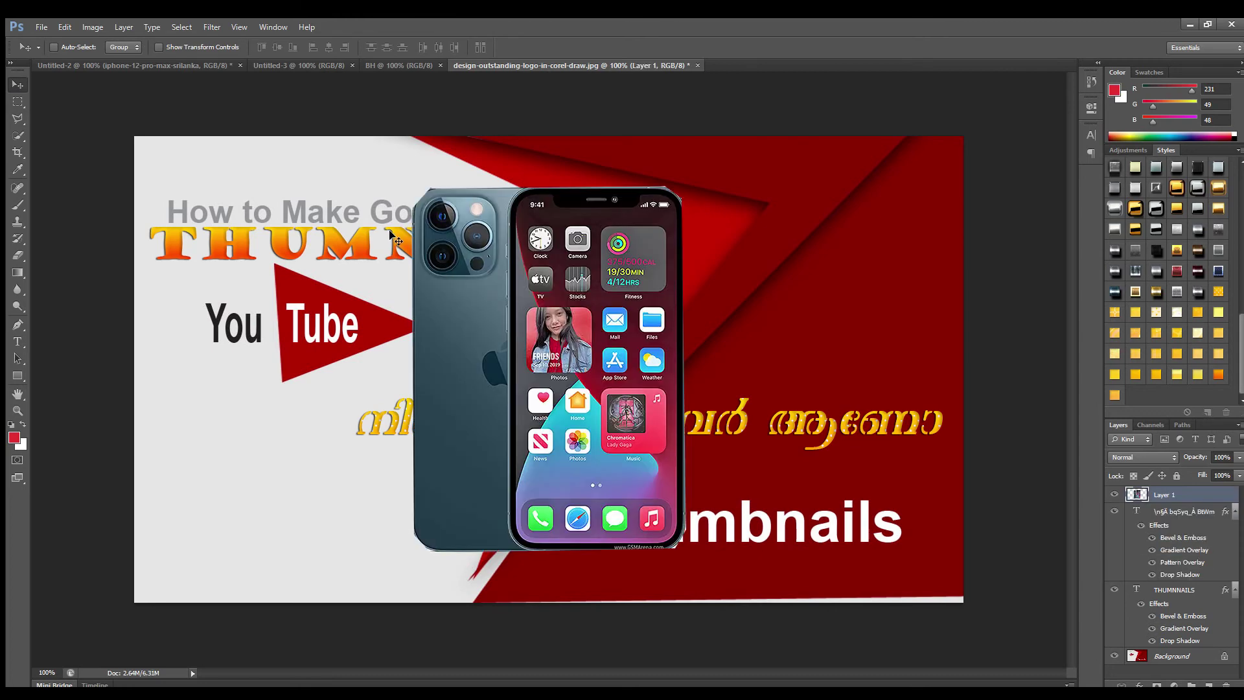
Scale the iPhones to about 68% width and 57% height and place them on the dark red area above the Malayalam text
{"action": "key", "text": "ctrl+t"}
{"action": "left_click_drag", "start_coordinate": [406, 186], "coordinate": [532, 375]}
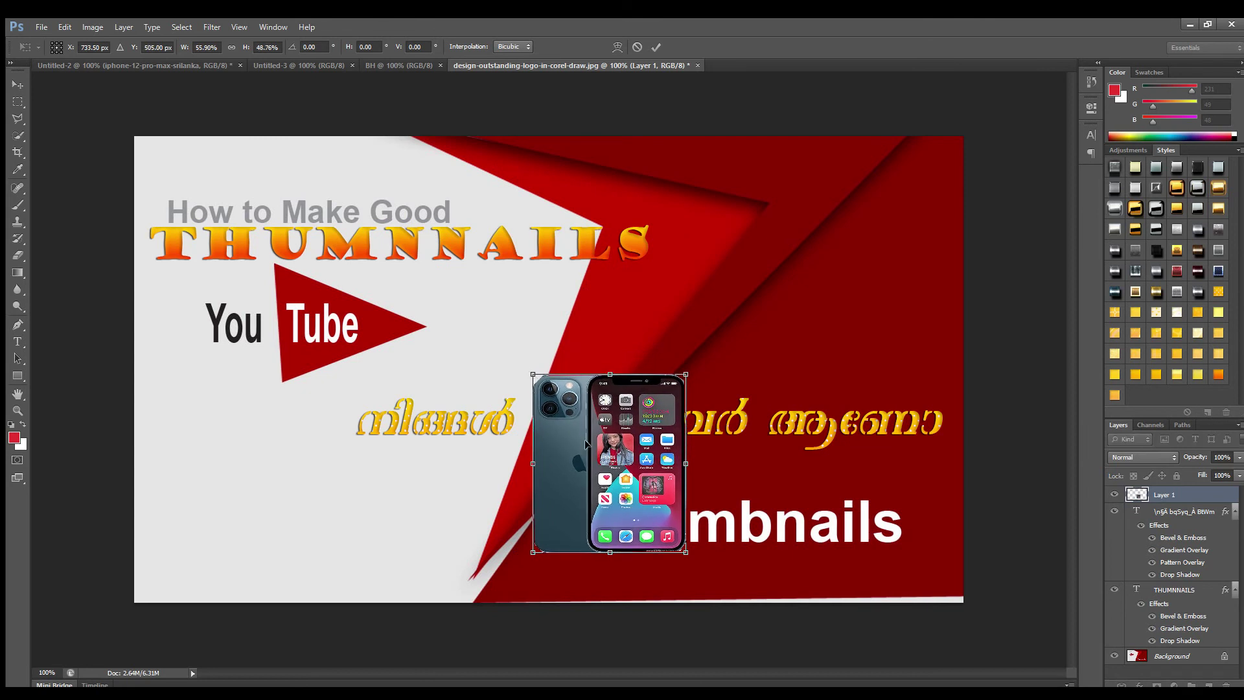
{"action": "left_click_drag", "start_coordinate": [586, 443], "coordinate": [785, 251]}
{"action": "left_click_drag", "start_coordinate": [734, 359], "coordinate": [708, 387]}
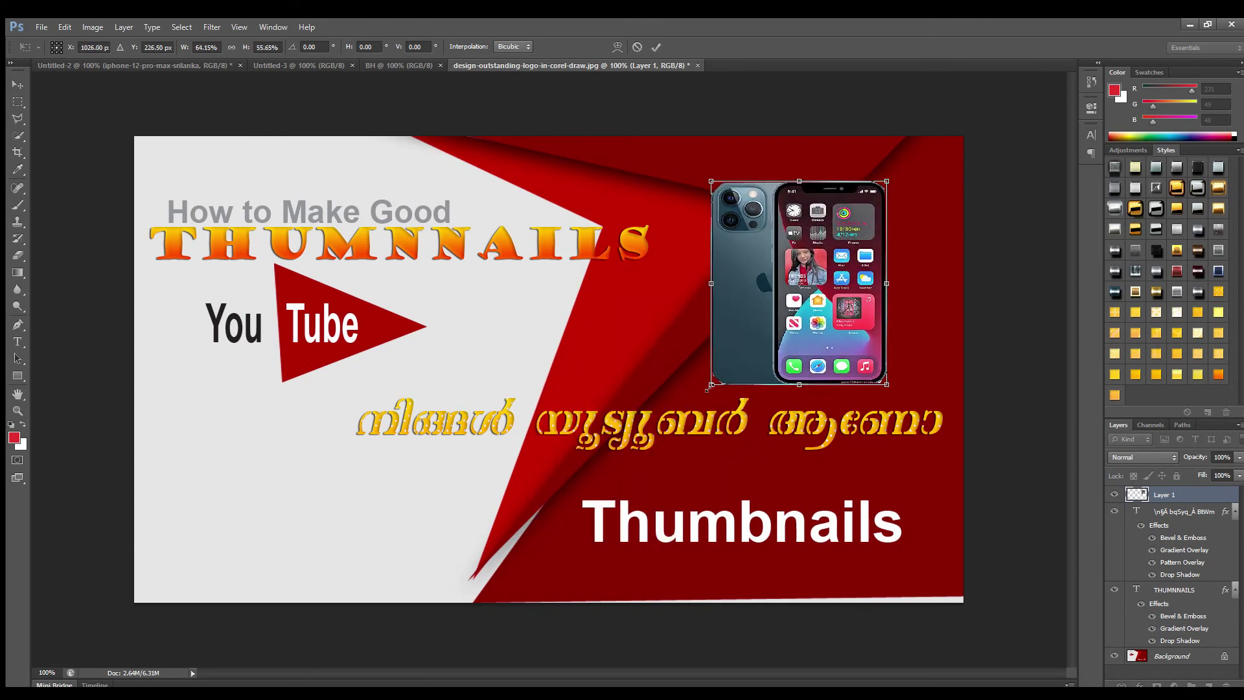
{"action": "left_click_drag", "start_coordinate": [777, 306], "coordinate": [779, 282]}
{"action": "left_click_drag", "start_coordinate": [892, 153], "coordinate": [904, 147]}
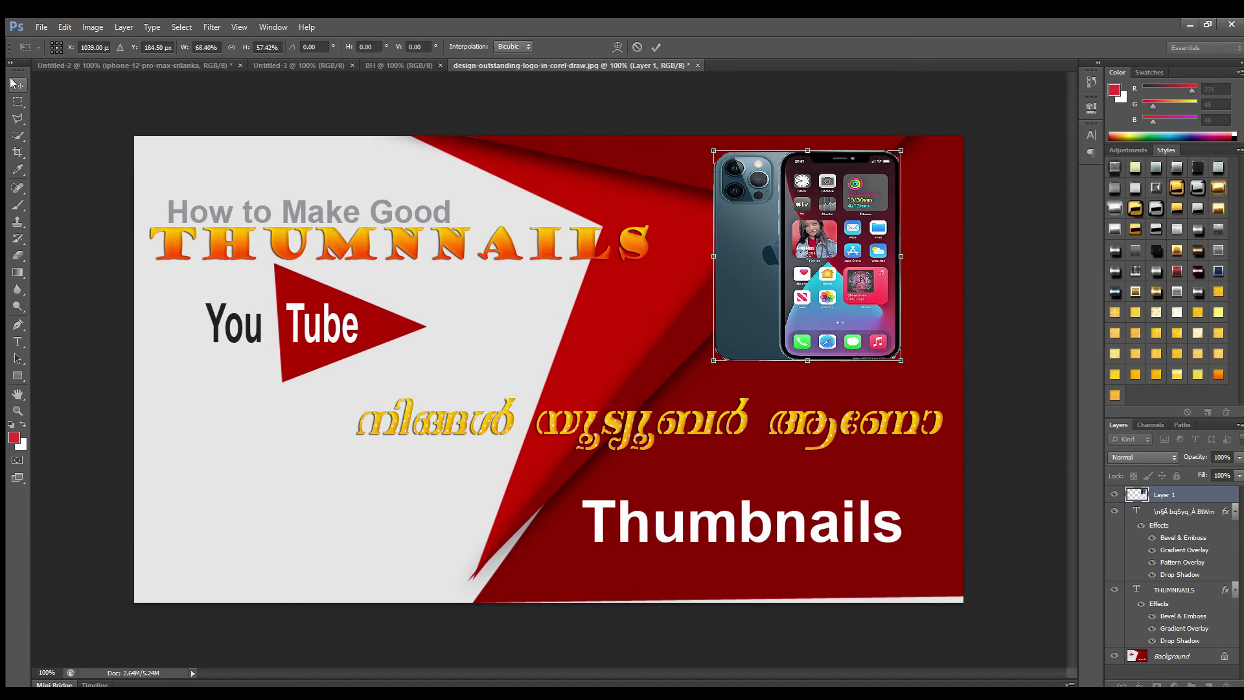
{"action": "key", "text": "Return"}
Move the iPhones below the YouTube logo, beside the start of the Malayalam text and resting on the canvas's lower edge
{"action": "left_click_drag", "start_coordinate": [776, 271], "coordinate": [228, 508]}
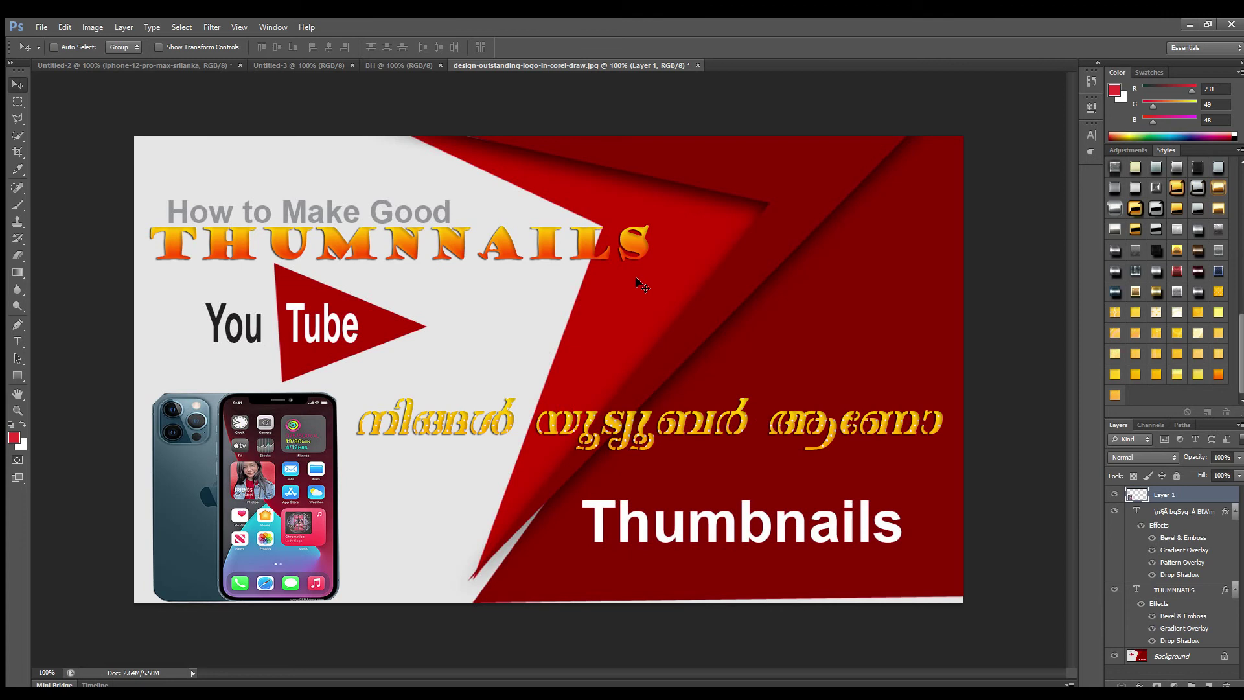
{"action": "left_click_drag", "start_coordinate": [577, 422], "coordinate": [585, 407]}
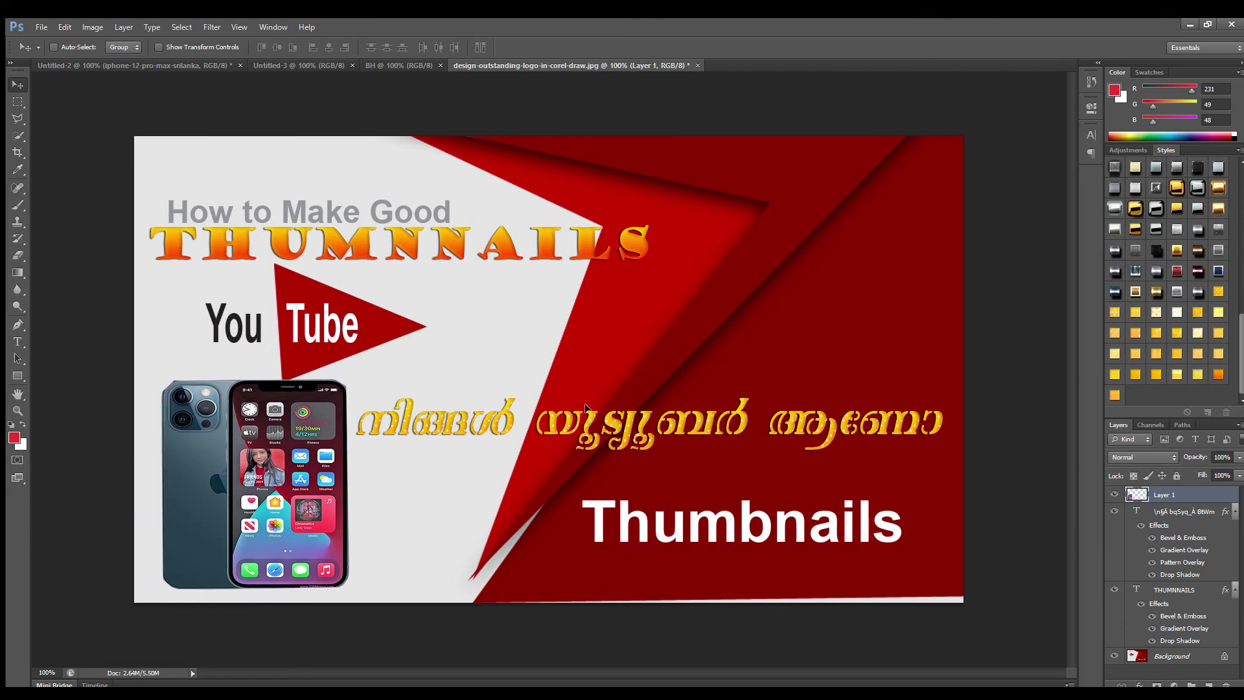
{"action": "key", "text": "ctrl+z"}
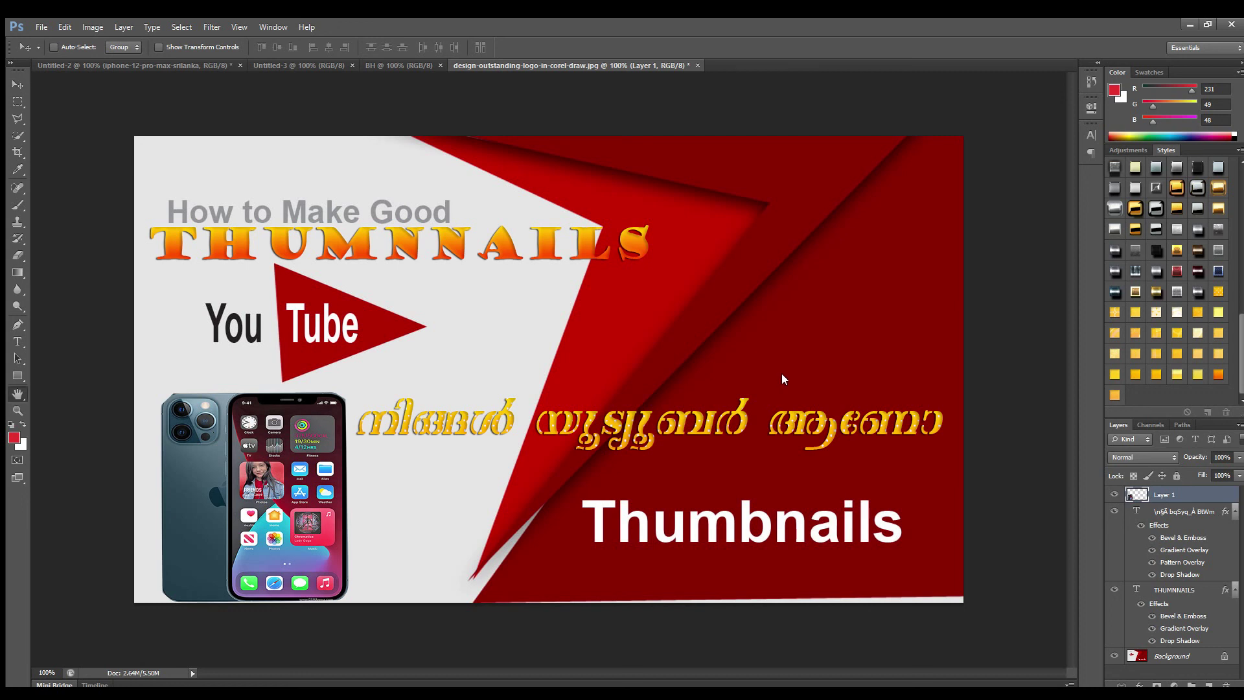
Try merging all visible layers into the Background layer and undo the merge
{"action": "key", "text": "ctrl+shift+e"}
{"action": "key", "text": "h"}
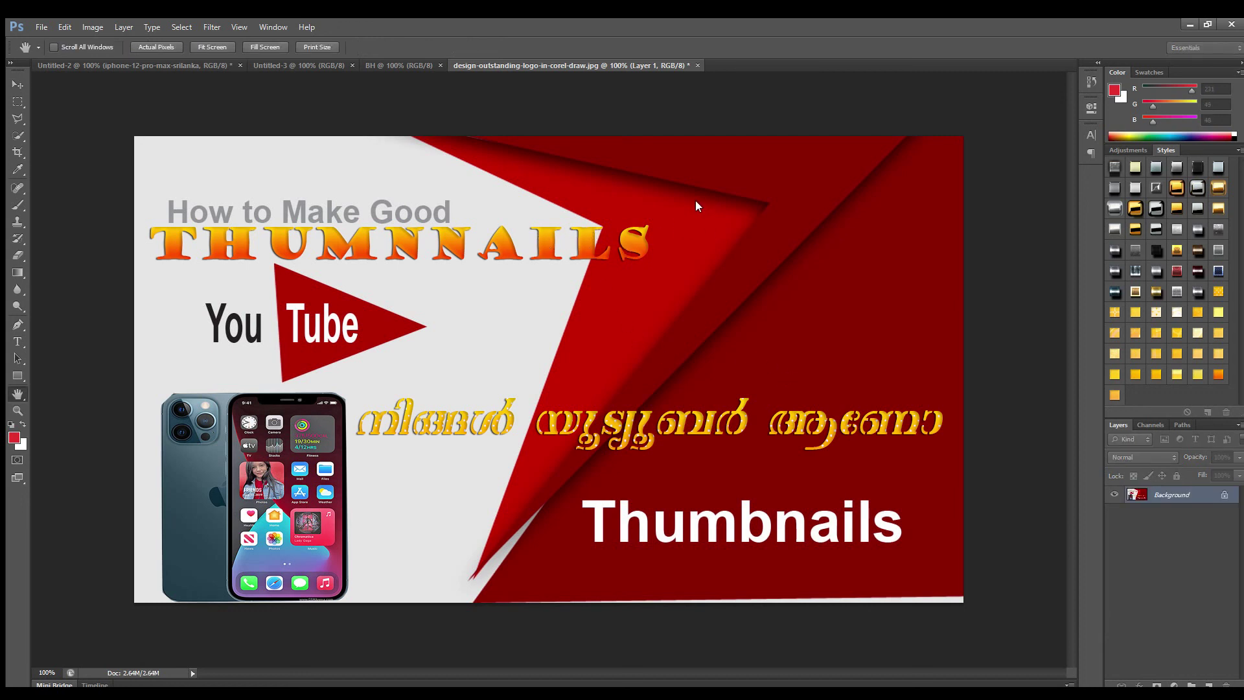
{"action": "key", "text": "v"}
{"action": "key", "text": "ctrl+z"}
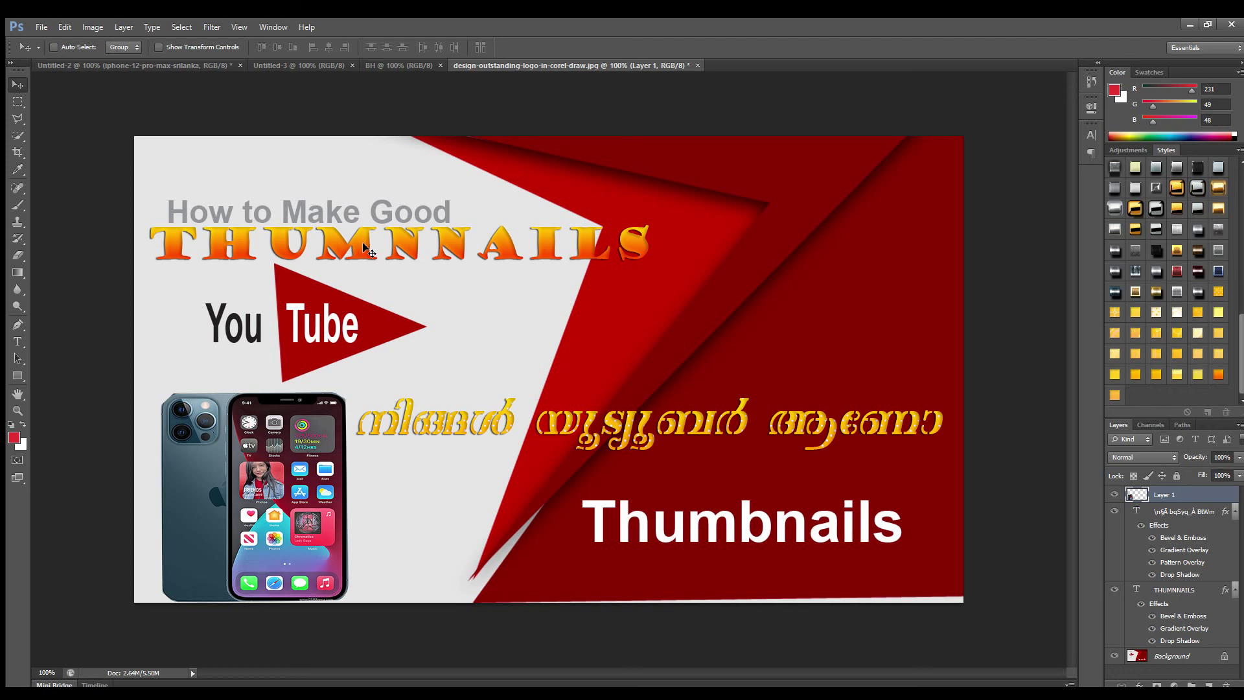
Nudge the iPhone layer about 15 px right, up against the start of the Malayalam text
{"action": "key", "text": "shift+Right"}
{"action": "key", "text": "Right"}
{"action": "key", "text": "Right"}
{"action": "key", "text": "Right"}
{"action": "key", "text": "Right"}
{"action": "key", "text": "Right"}
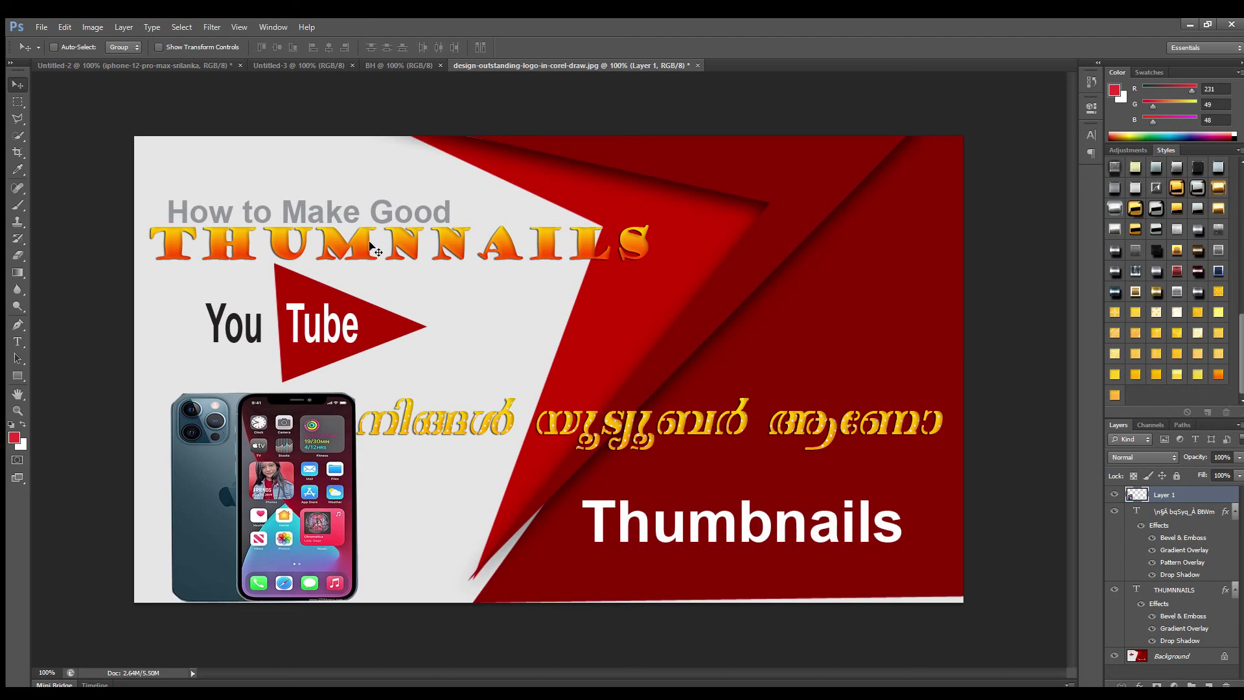